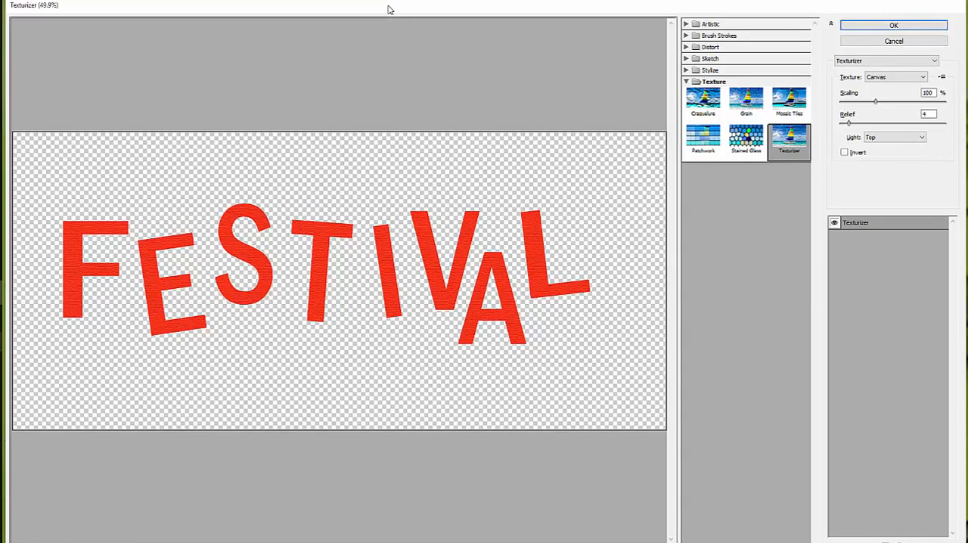
Adjust the Texturizer window's size and position so it fits on screen, and fit the FESTIVAL text in the preview
left_click_drag(963, 541, 955, 527)
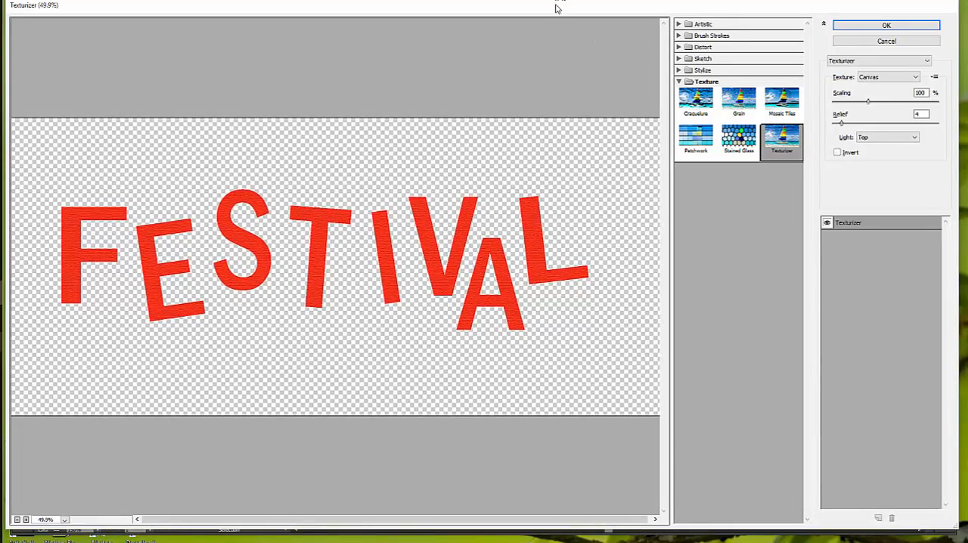
left_click_drag(556, 7, 559, 16)
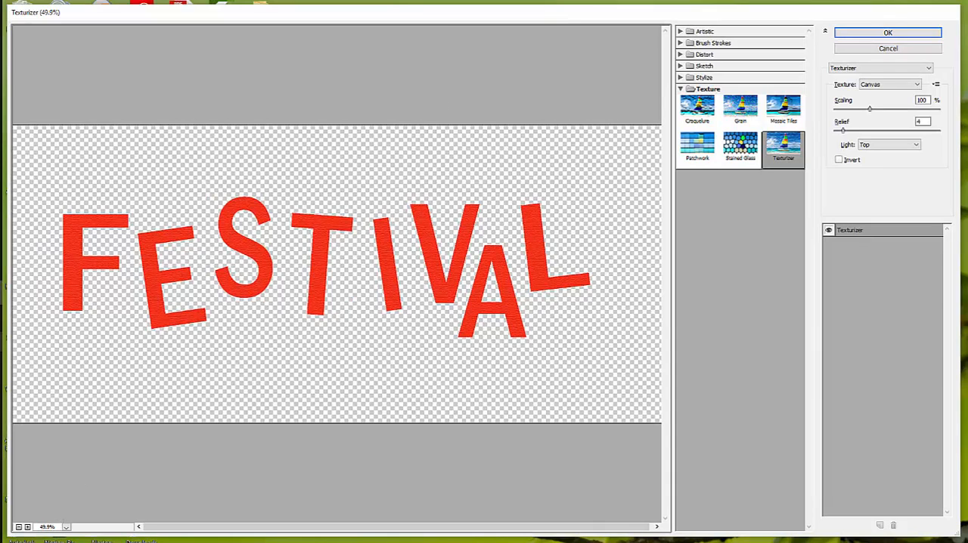
left_click(65, 526)
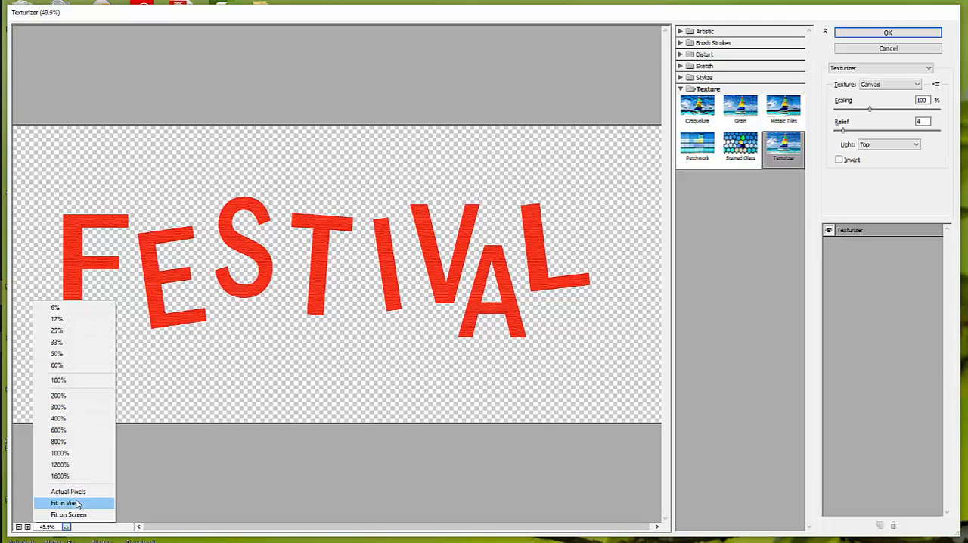
left_click(76, 503)
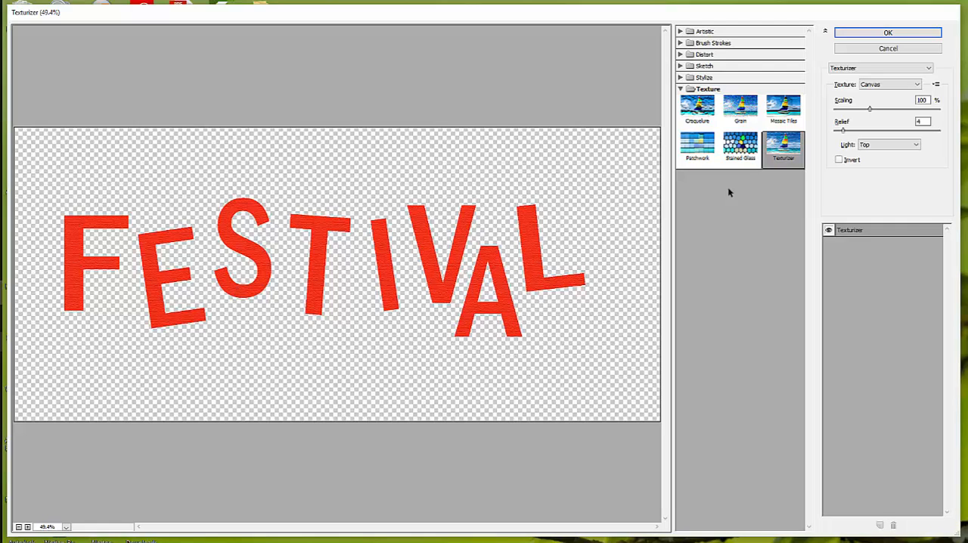
Try the Grain, Craquelure (crack spacing 27), Mosaic Tiles, Patchwork and Stained Glass textures on the FESTIVAL text, ending back on Texturizer
left_click(741, 110)
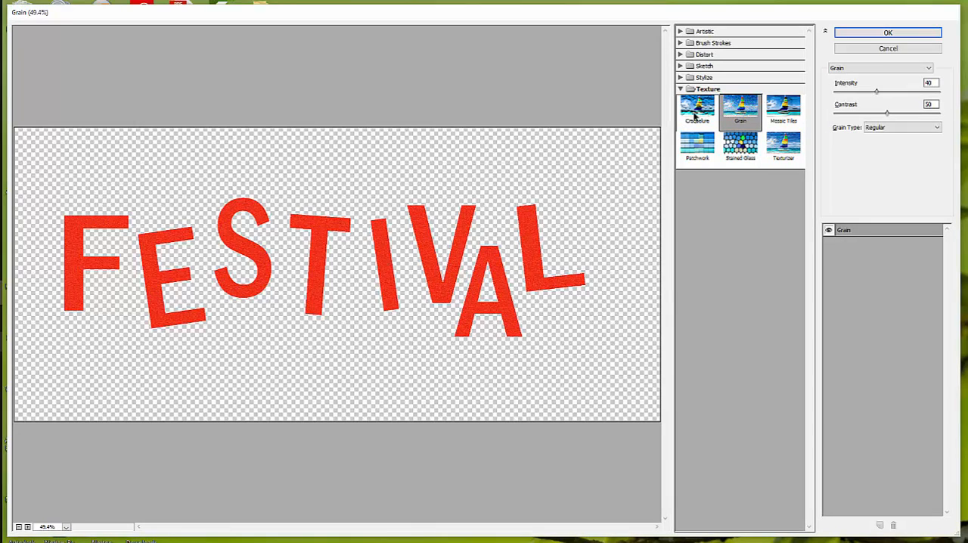
left_click(696, 115)
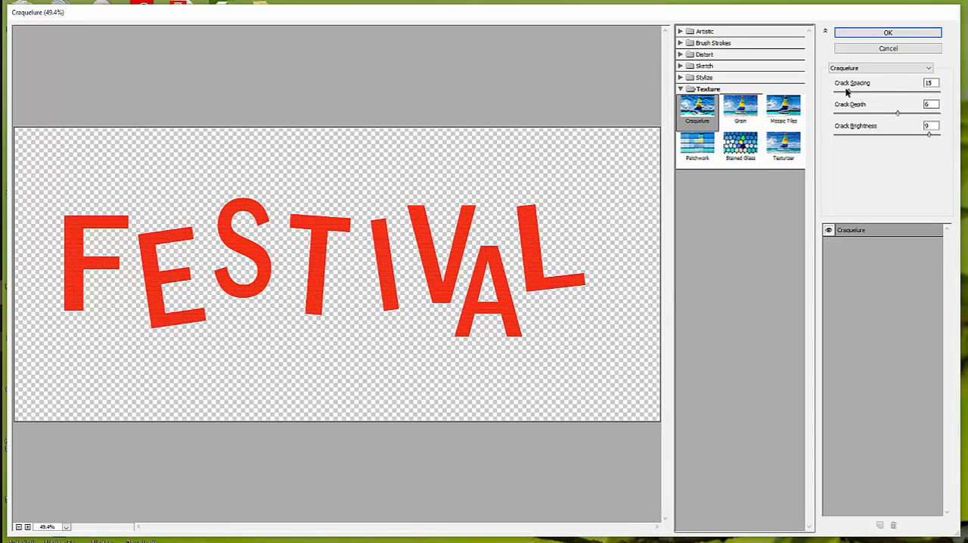
left_click_drag(845, 96, 899, 115)
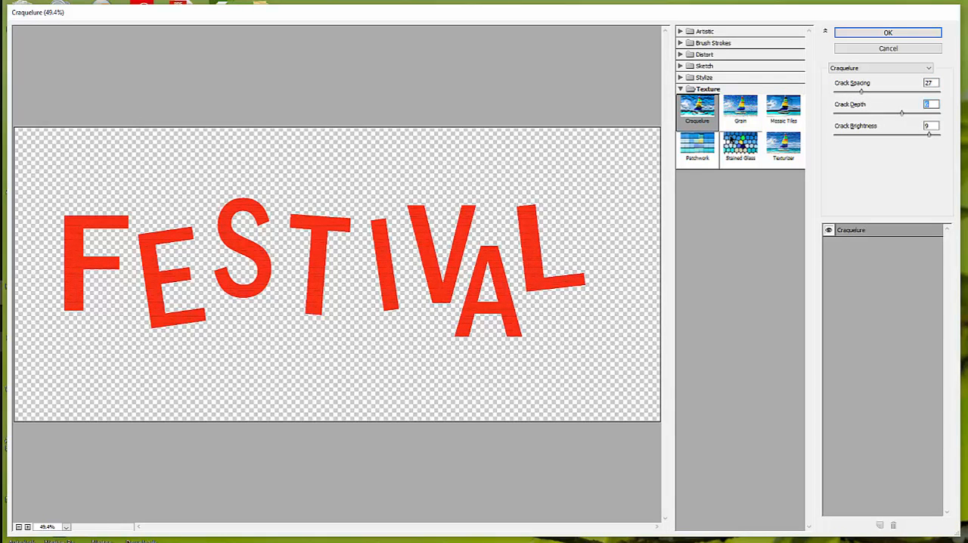
left_click(746, 116)
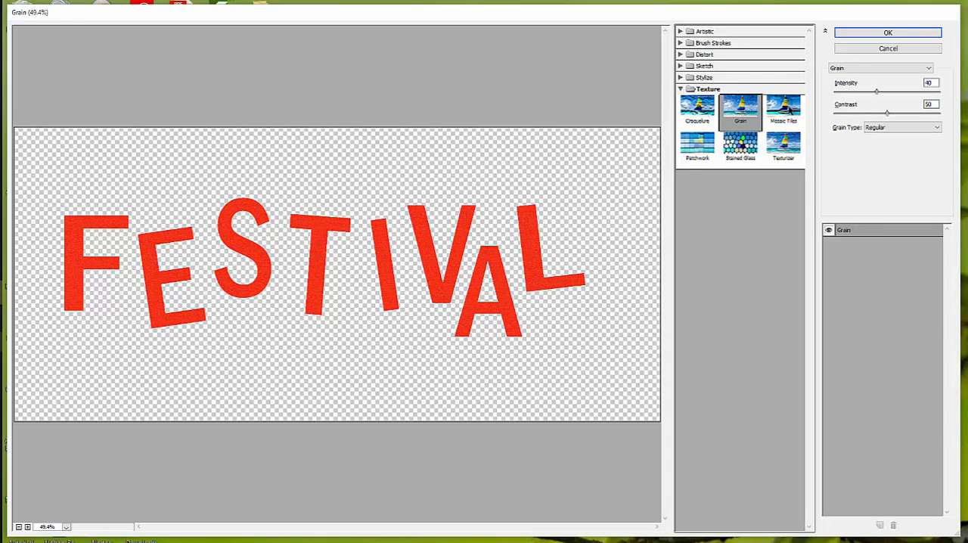
left_click(785, 110)
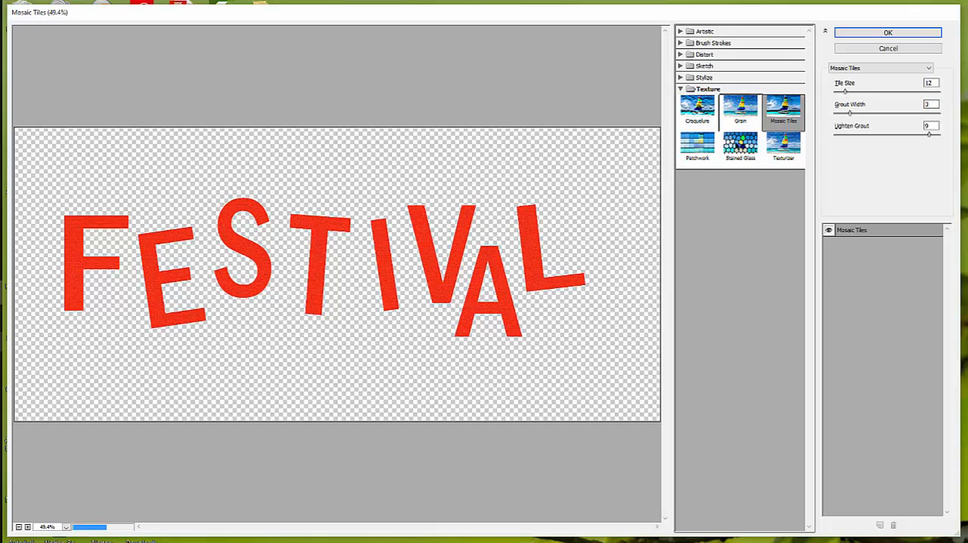
left_click(702, 151)
left_click(741, 146)
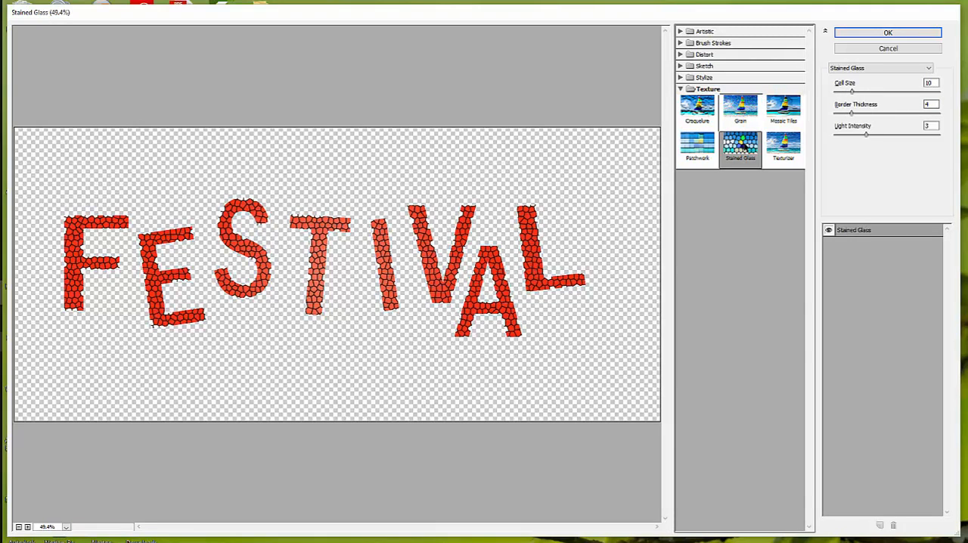
left_click(781, 146)
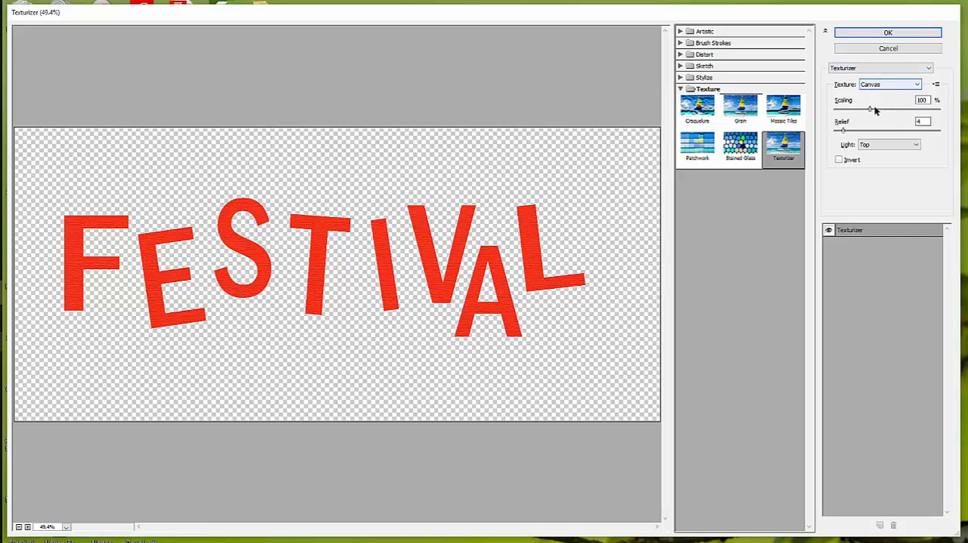
Set the Canvas texture's scaling to 115% and its relief to 8 for the FESTIVAL text
left_click_drag(871, 109, 878, 111)
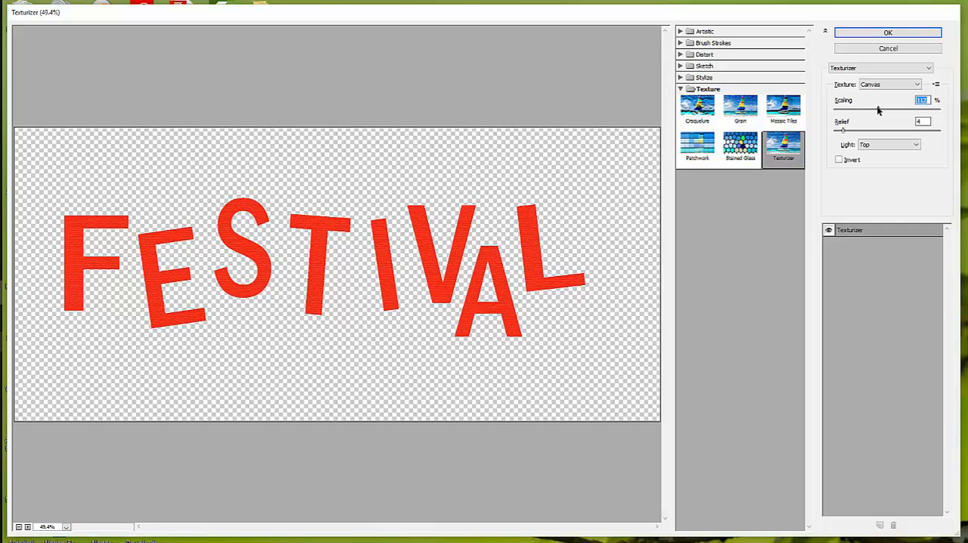
left_click_drag(844, 130, 850, 133)
left_click_drag(880, 111, 882, 111)
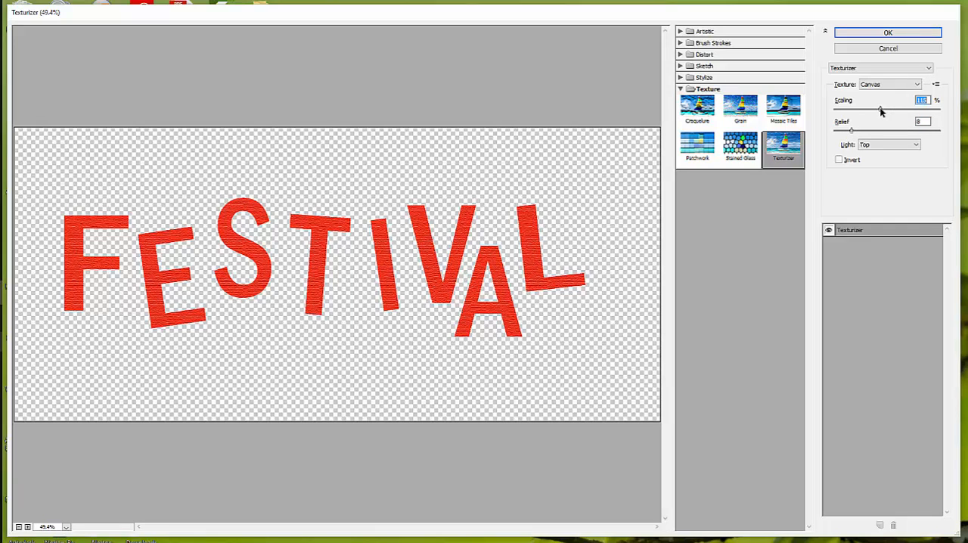
Compare the Stained Glass, Grain, Mosaic Tiles and Craquelure textures once more and return to Texturizer
left_click(745, 147)
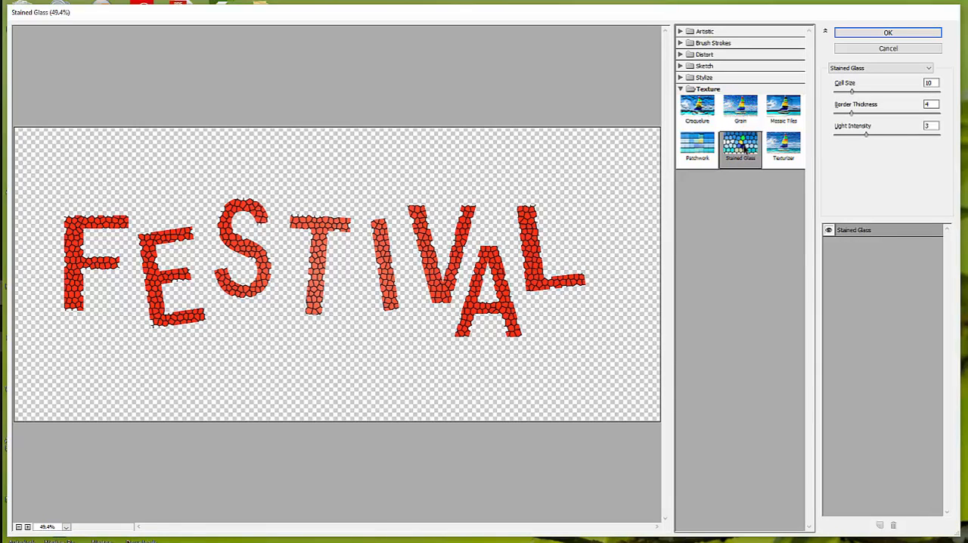
left_click(744, 112)
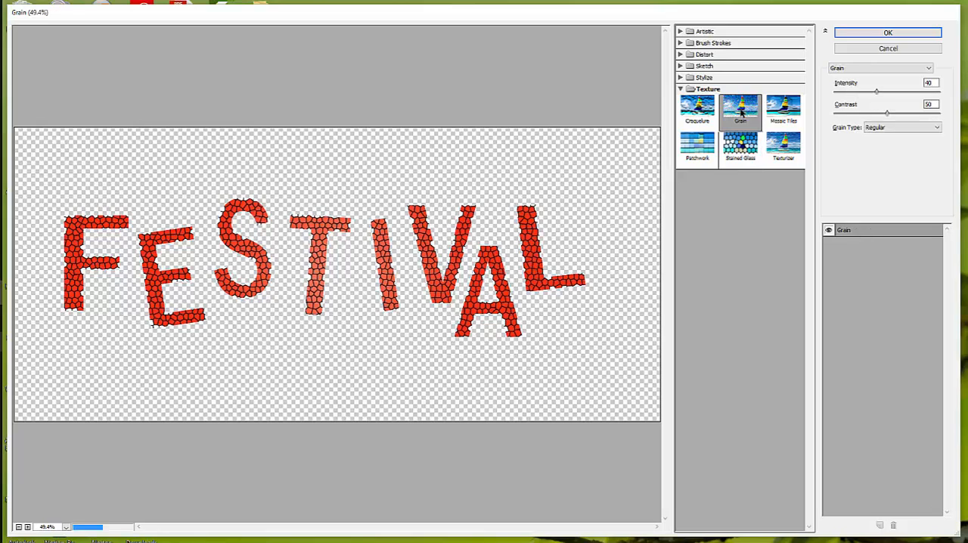
left_click(789, 114)
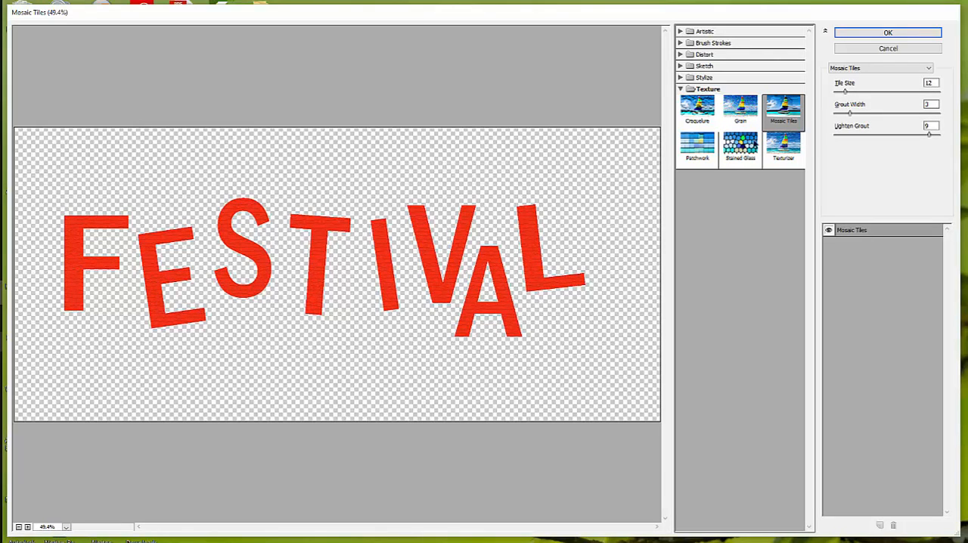
left_click(703, 115)
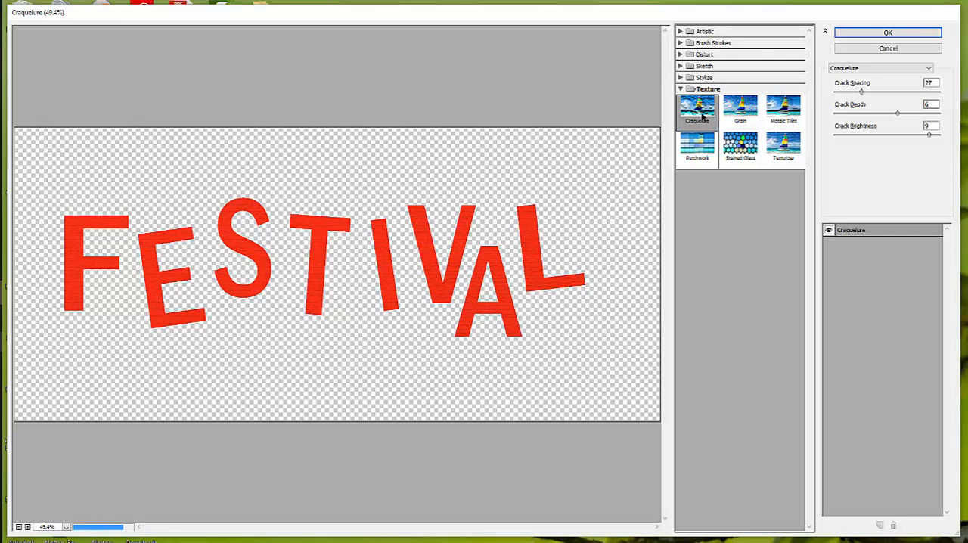
left_click(785, 146)
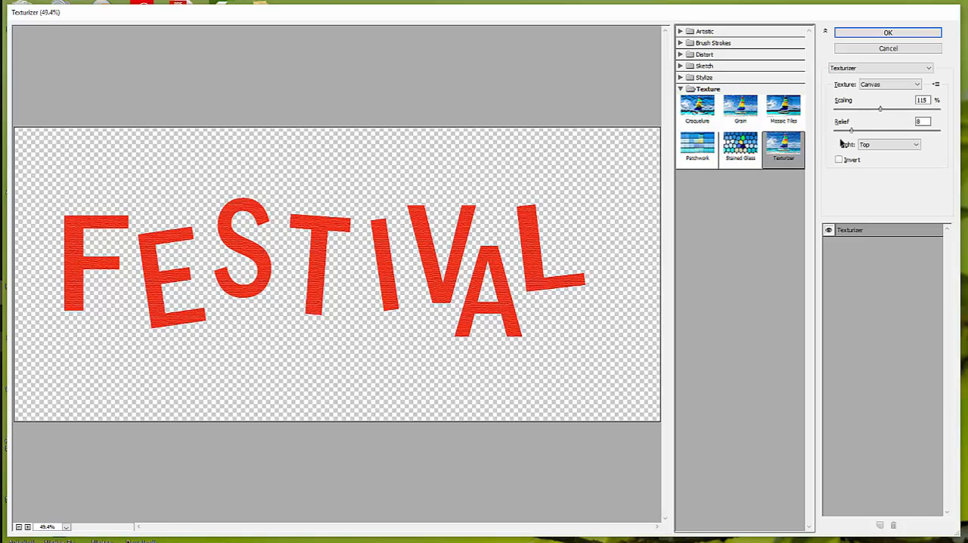
Set the texture's relief to 9 and try the Bottom and Right light directions, ending with the light at Top
left_click_drag(851, 130, 853, 130)
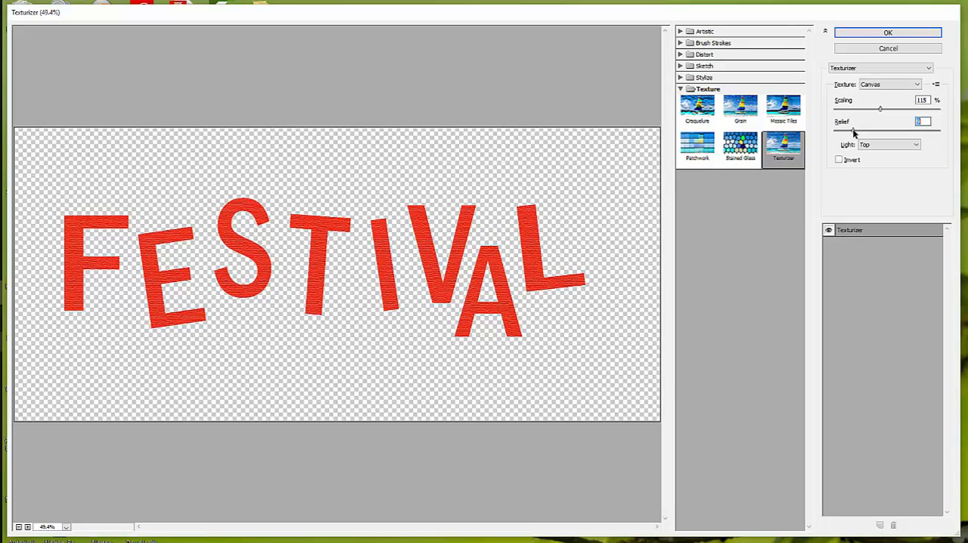
left_click(917, 145)
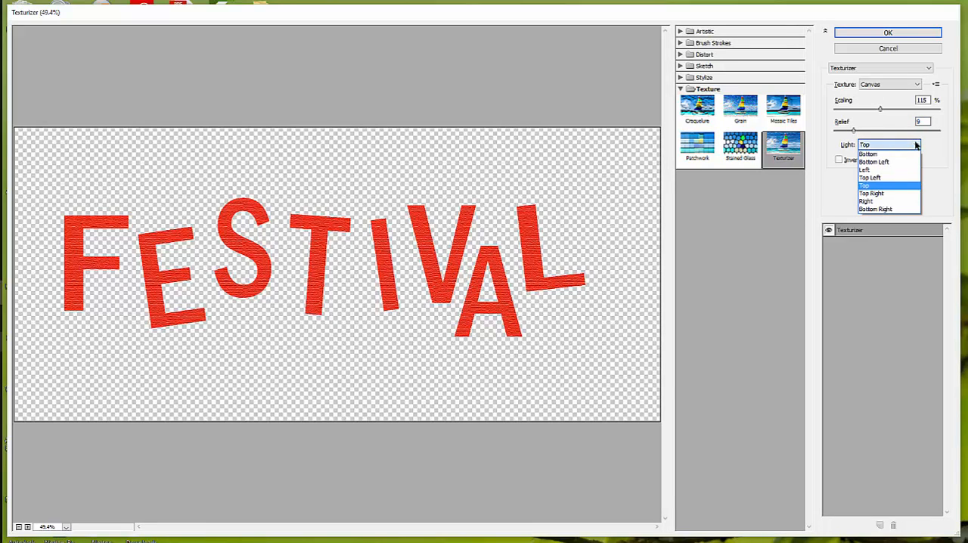
left_click(883, 154)
left_click(916, 145)
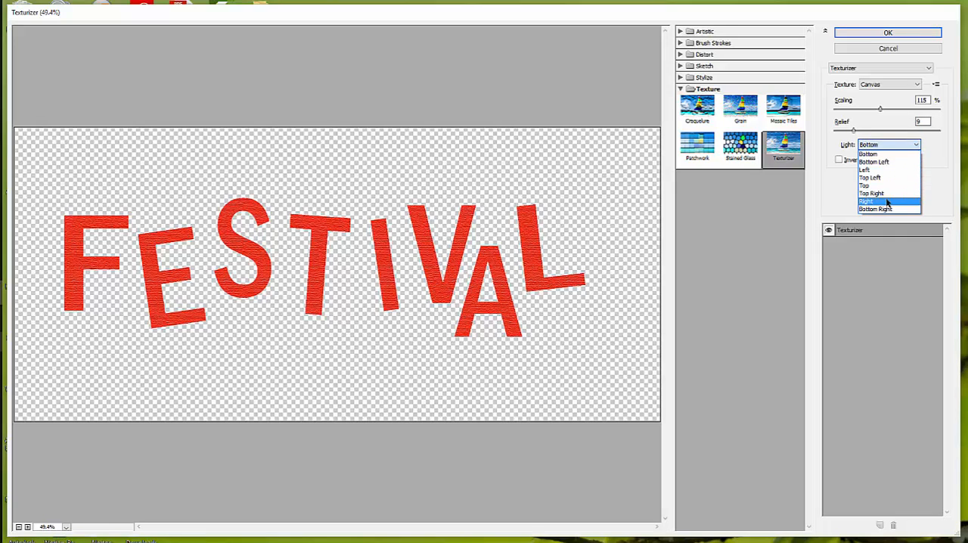
left_click(888, 202)
left_click(916, 146)
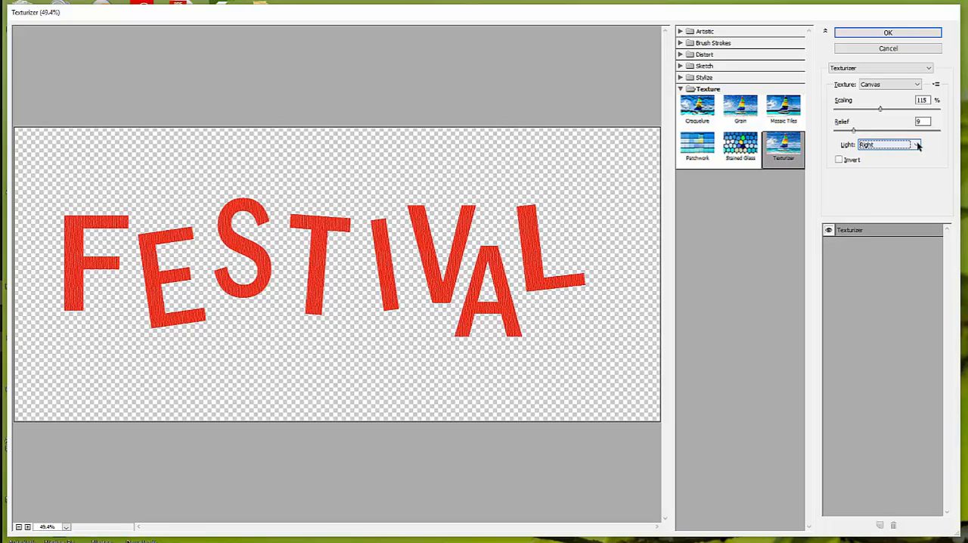
left_click(882, 186)
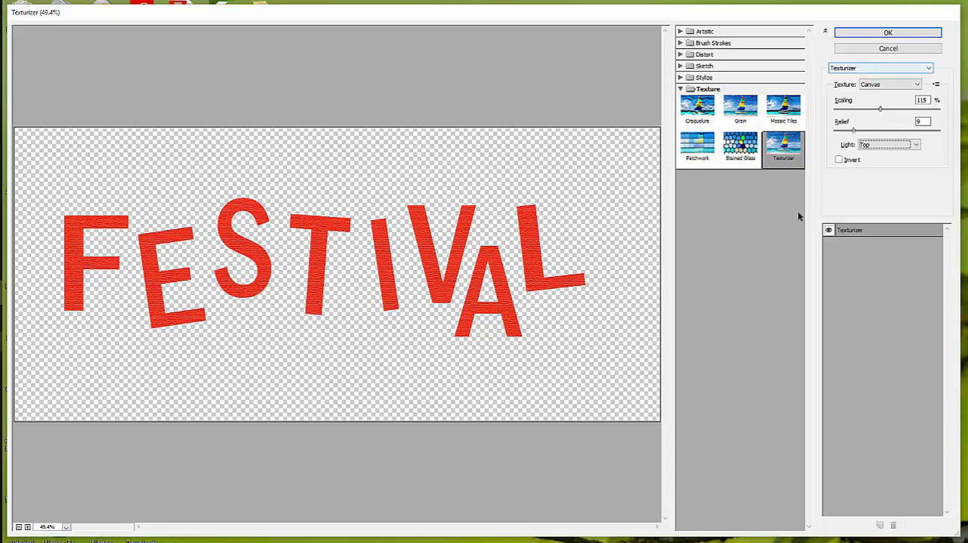
Compare the FESTIVAL text with and without the texture, set the relief to 14, apply the Texturizer effect and deselect the text
left_click(829, 230)
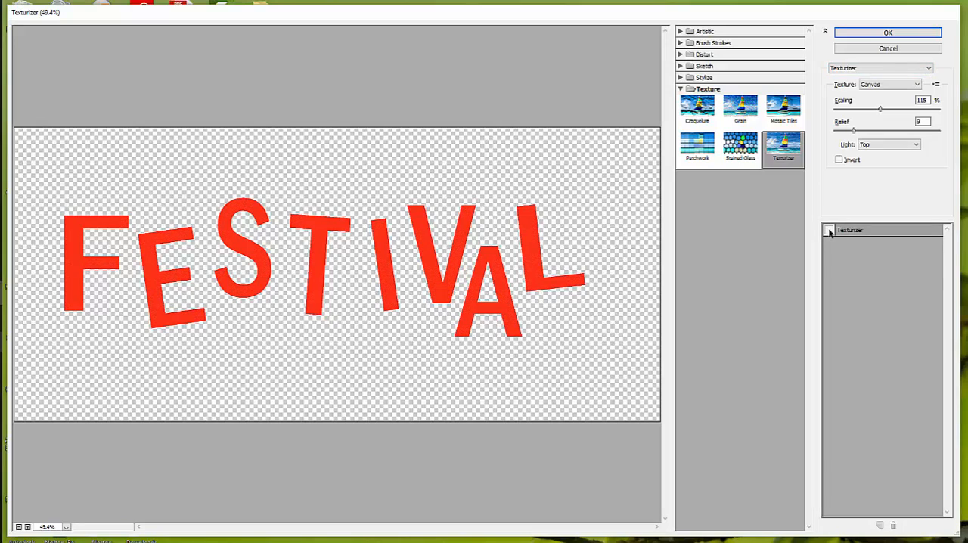
left_click(828, 230)
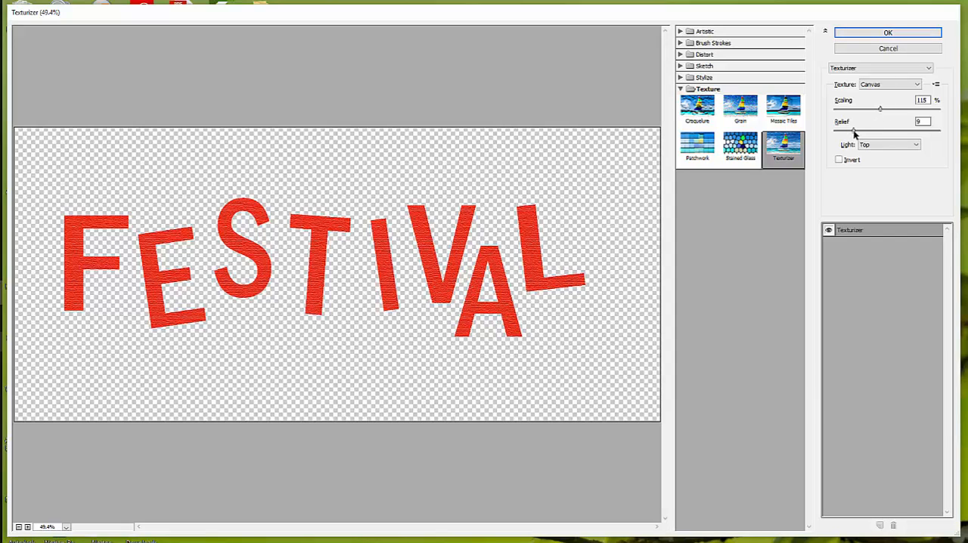
left_click_drag(855, 134, 865, 134)
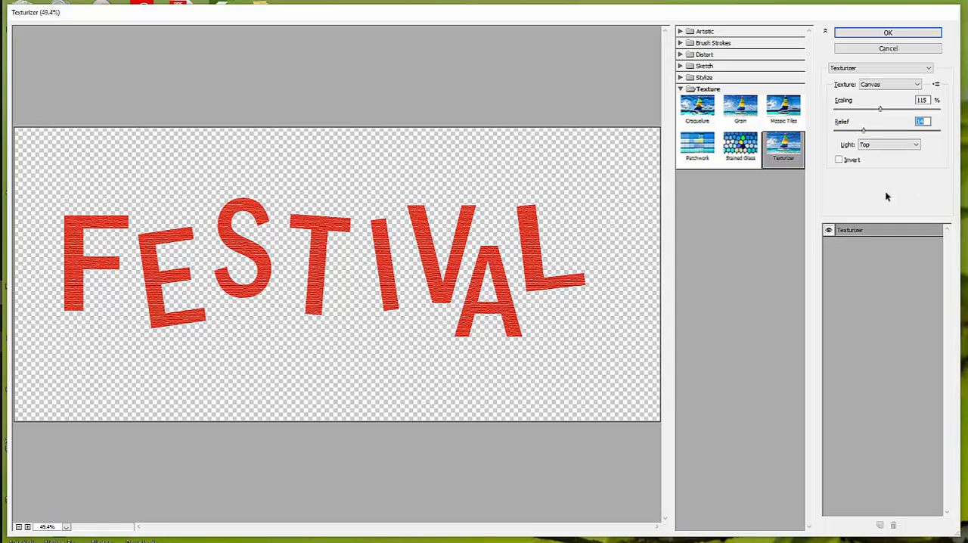
left_click(888, 33)
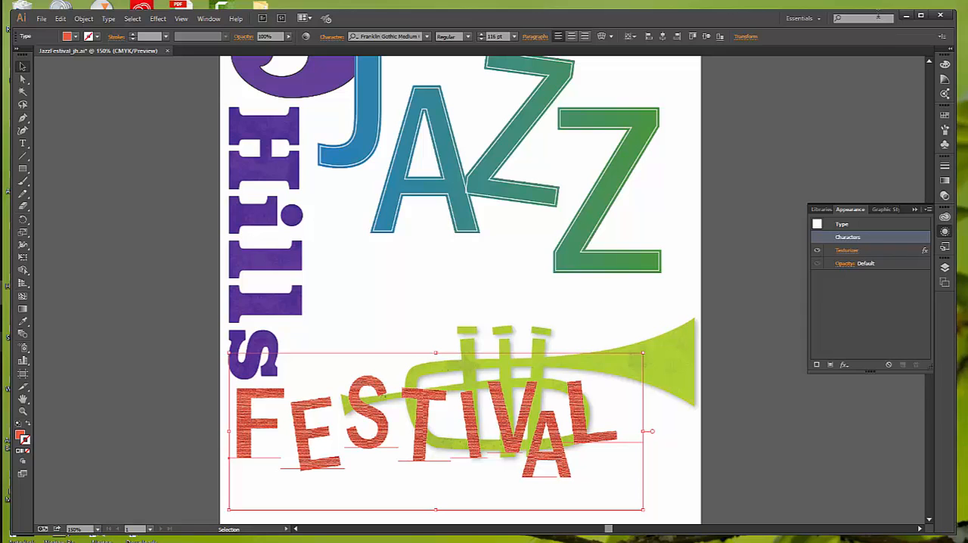
left_click(789, 140)
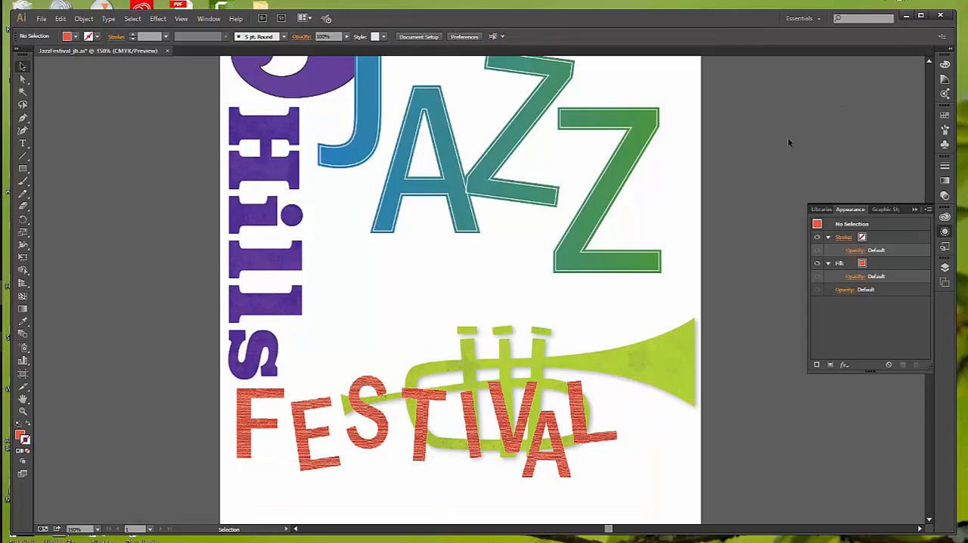
Open the 3D Rotate effect for the JAZZ text with the preview on and the lettering uncovered
scroll(788, 141, "up", 4)
scroll(788, 137, "up", 2)
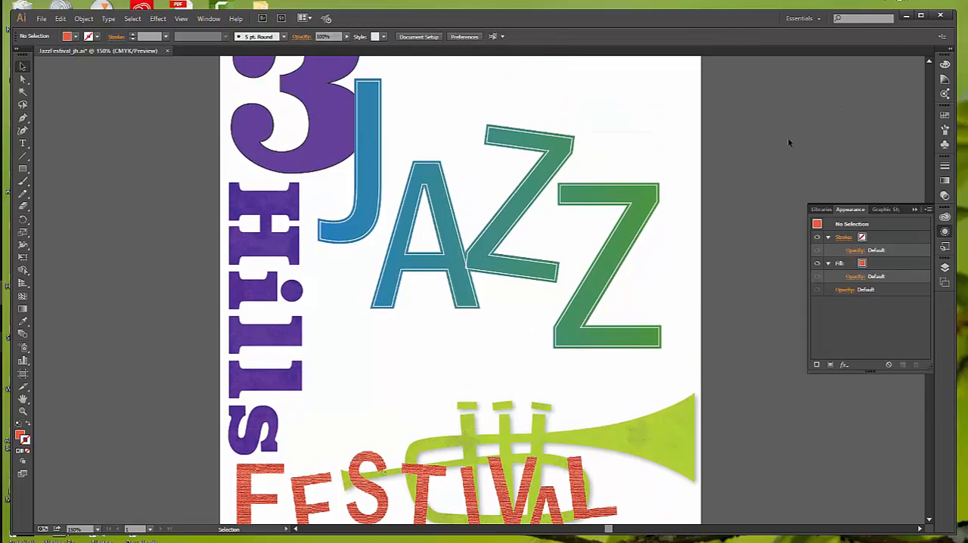
left_click(527, 227)
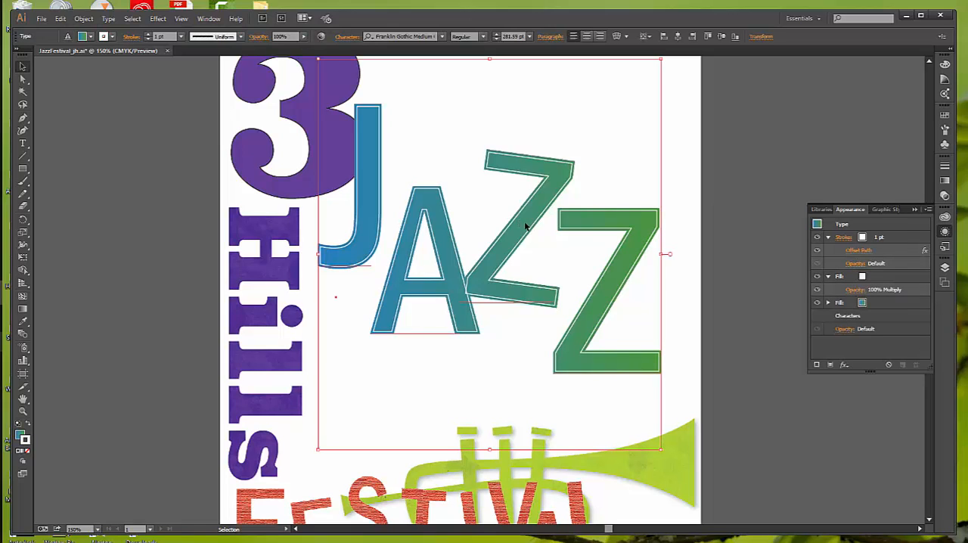
left_click(151, 19)
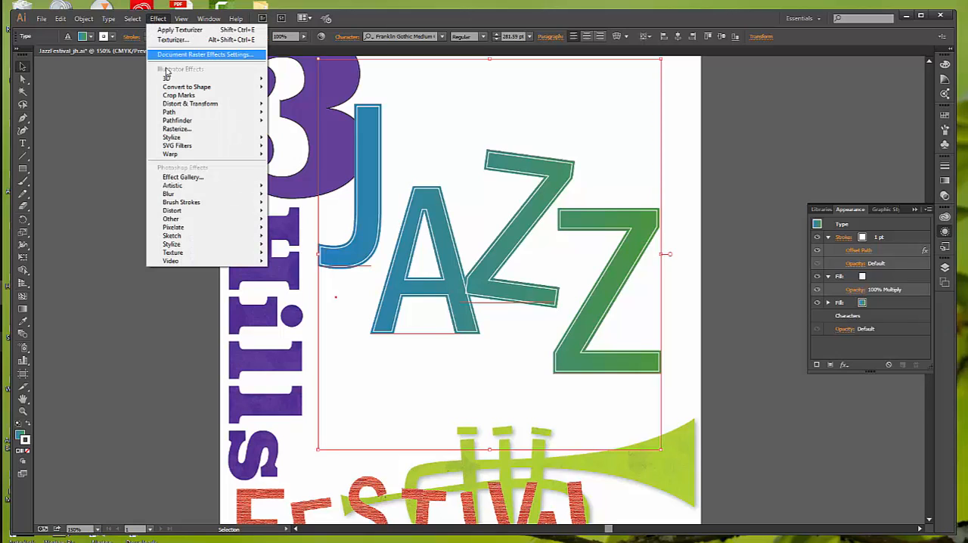
mouse_move(167, 79)
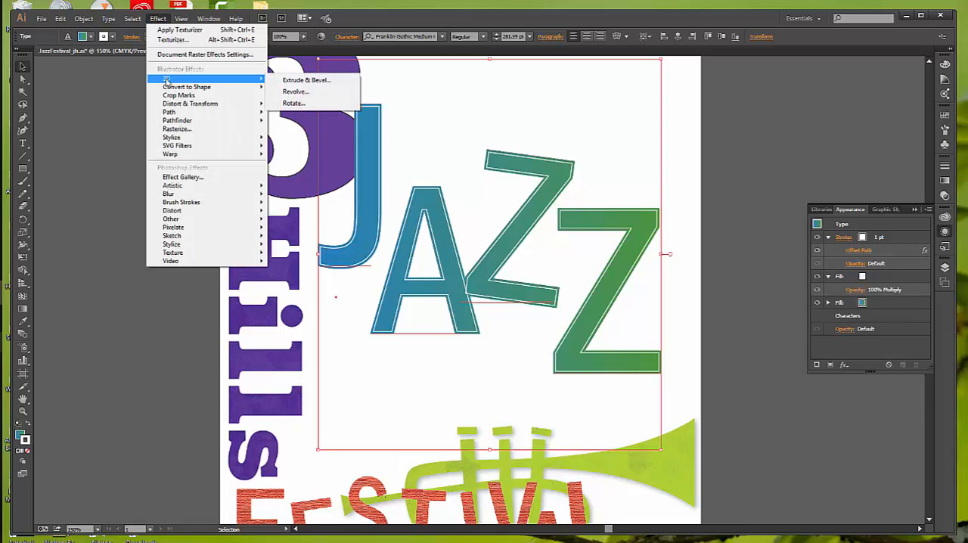
left_click(301, 104)
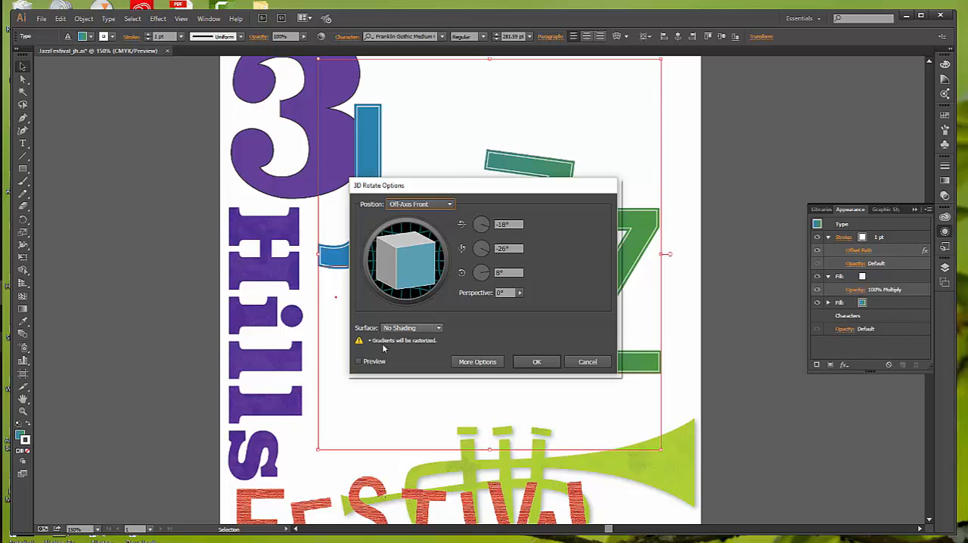
left_click(359, 362)
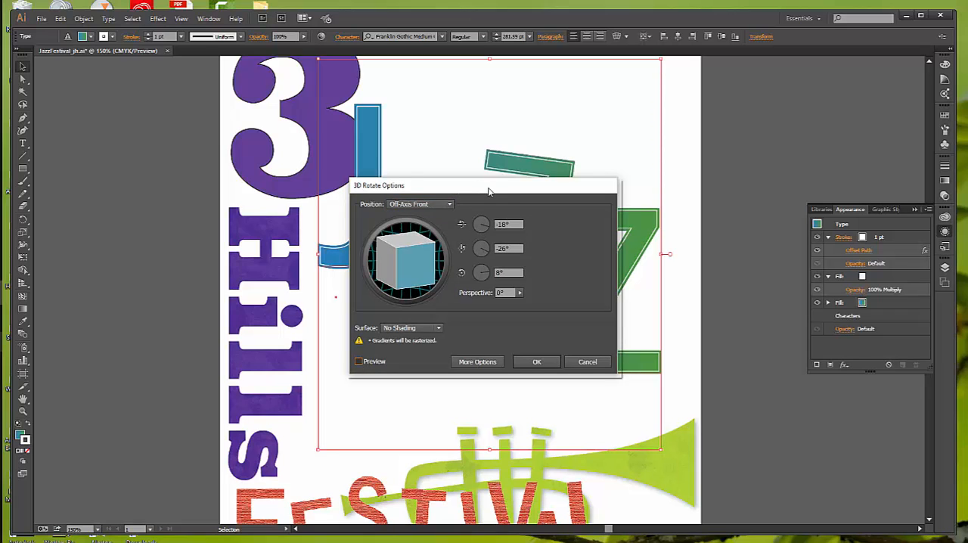
left_click_drag(398, 190, 275, 208)
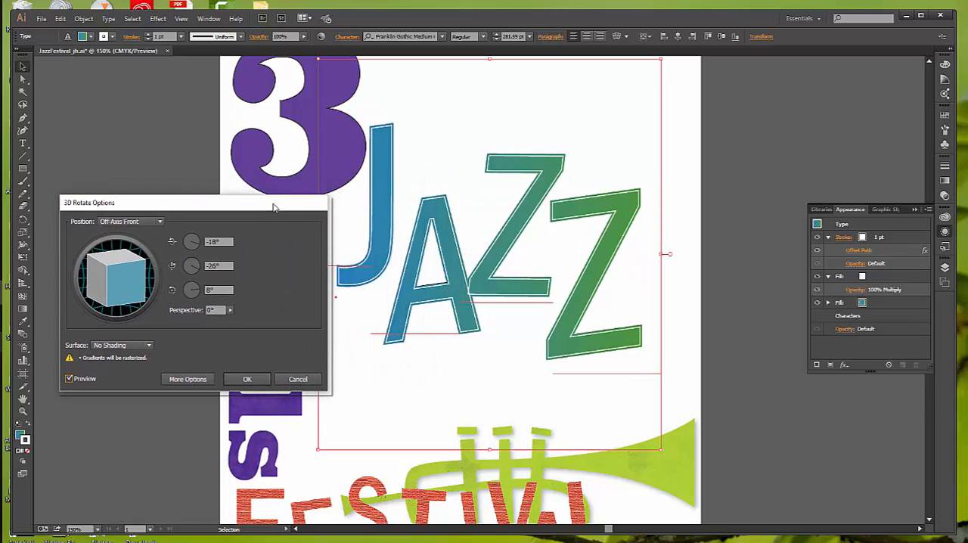
Try a custom 3D rotation of 10°, -20° and 10° for JAZZ and a freehand turn to about 7°, -34° and 10°
double_click(215, 241)
type("-10")
key("BackSpace")
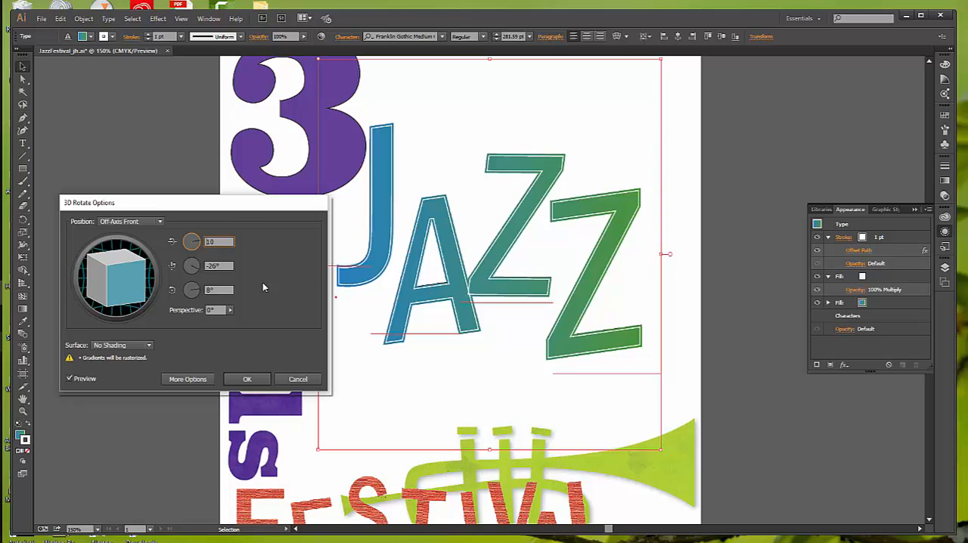
left_click(224, 266)
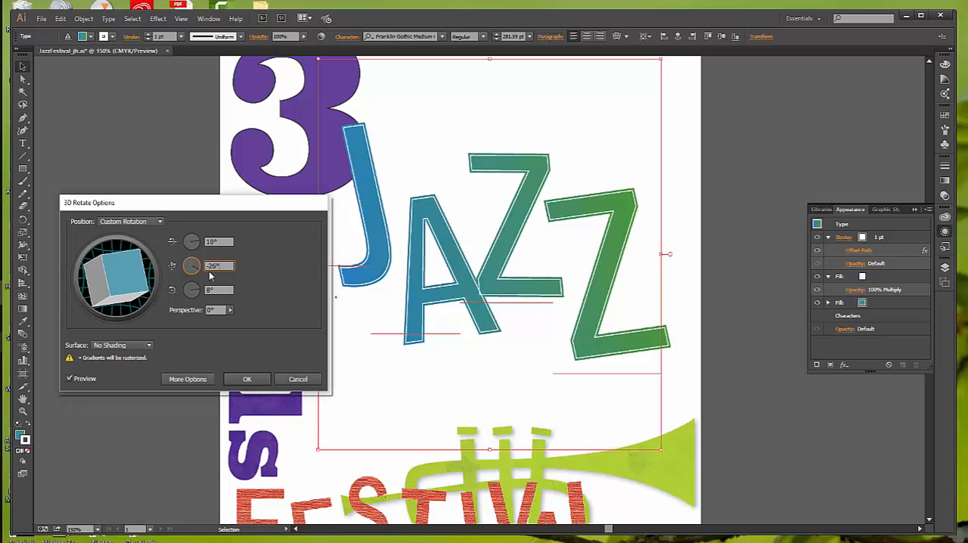
key("Down")
key("Down")
key("BackSpace")
type("0")
left_click(221, 290)
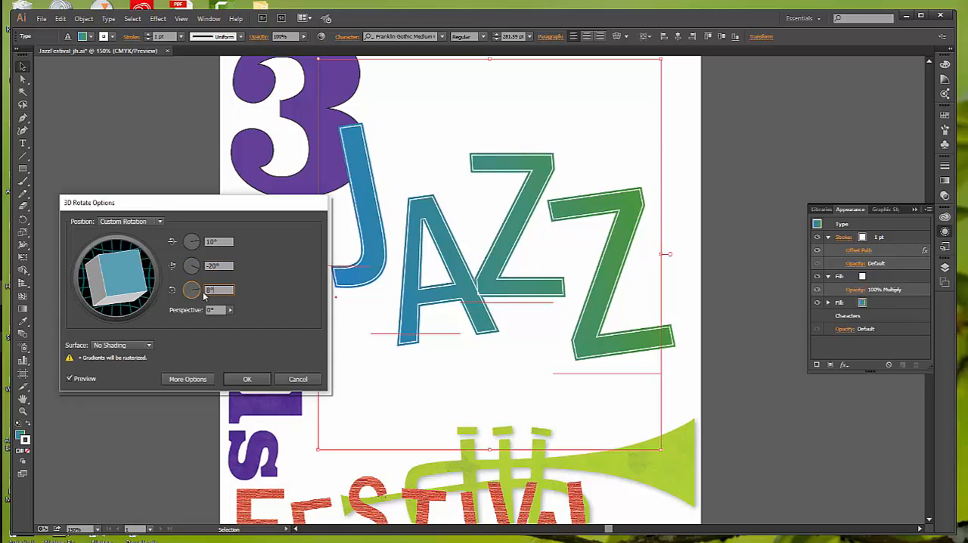
left_click_drag(214, 290, 206, 290)
type("10")
key("Tab")
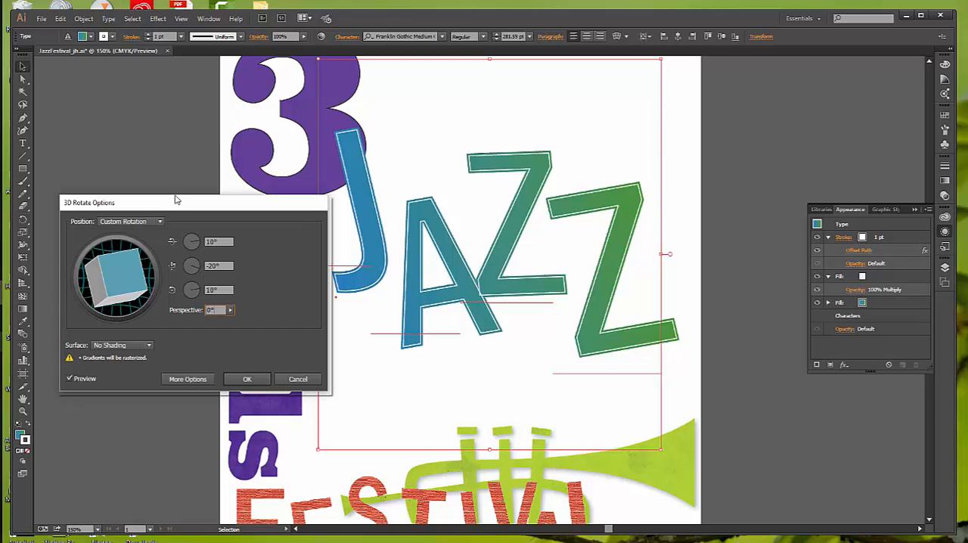
left_click_drag(194, 203, 218, 206)
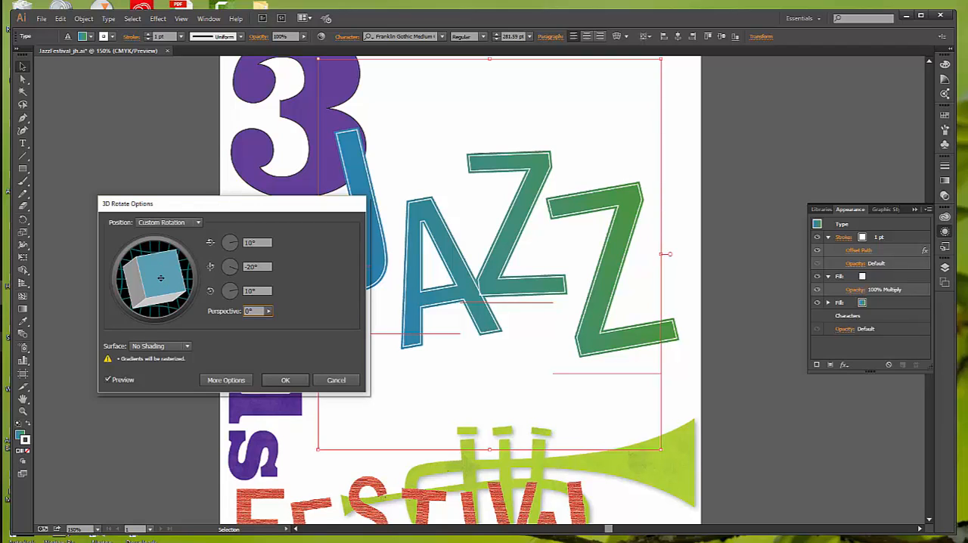
left_click_drag(160, 277, 168, 278)
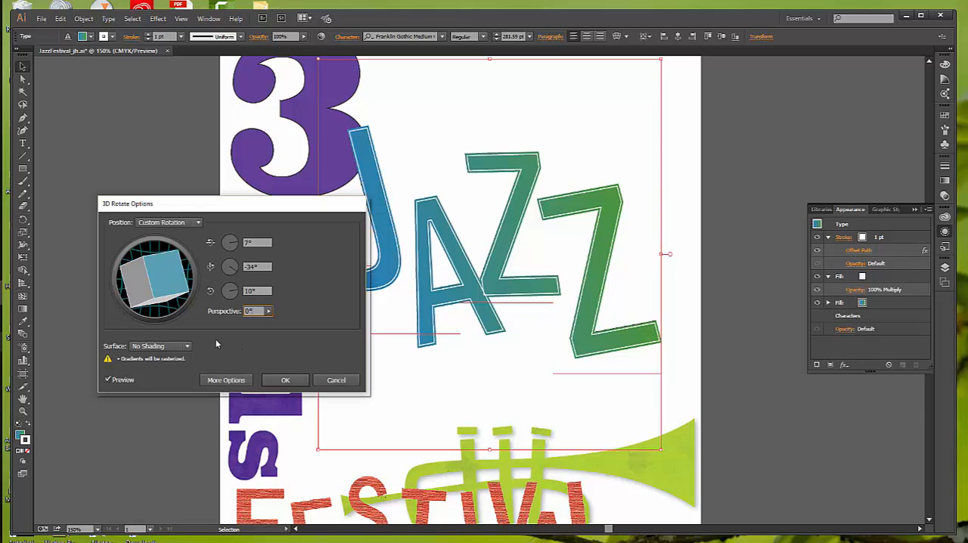
Set the rotation position to Off-Axis Front, apply the 3D Rotate effect to JAZZ and deselect the text
left_click(199, 223)
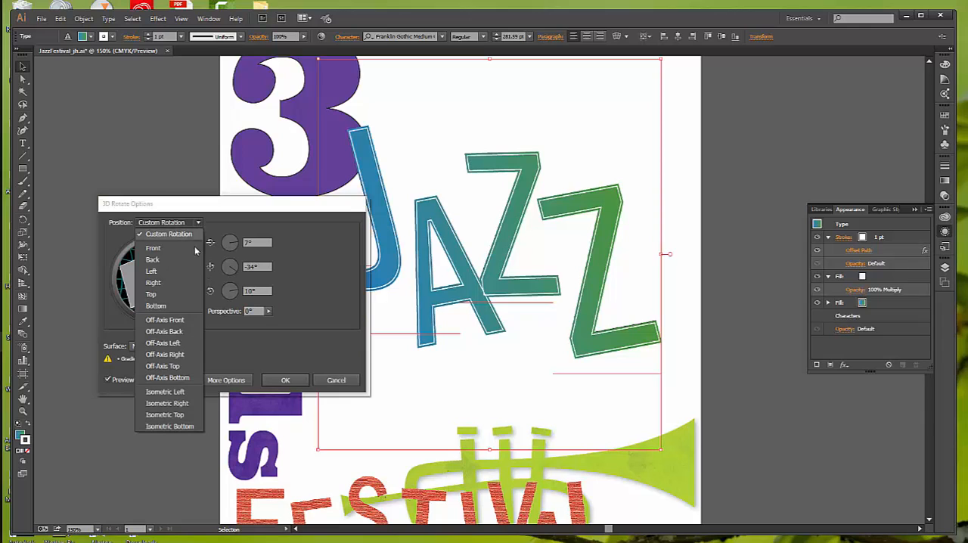
key("Escape")
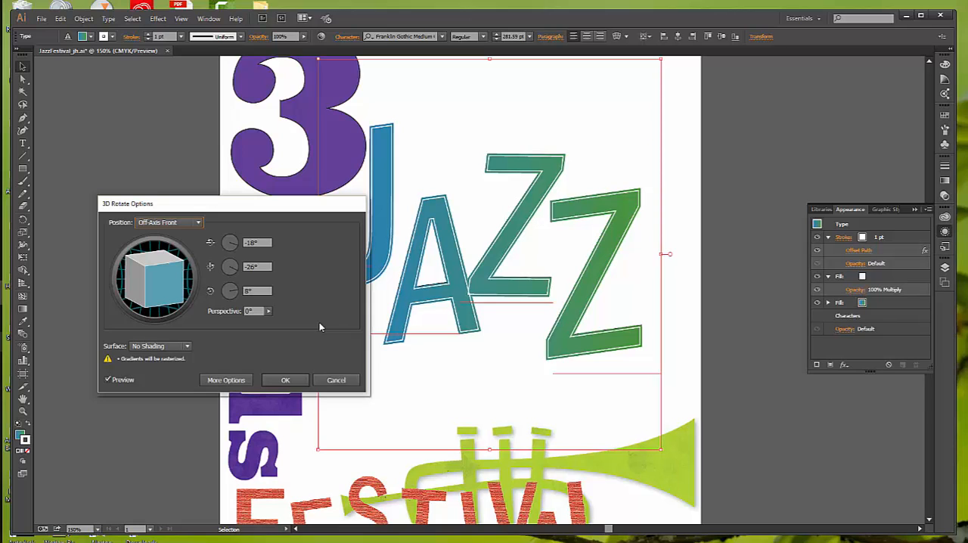
left_click(284, 380)
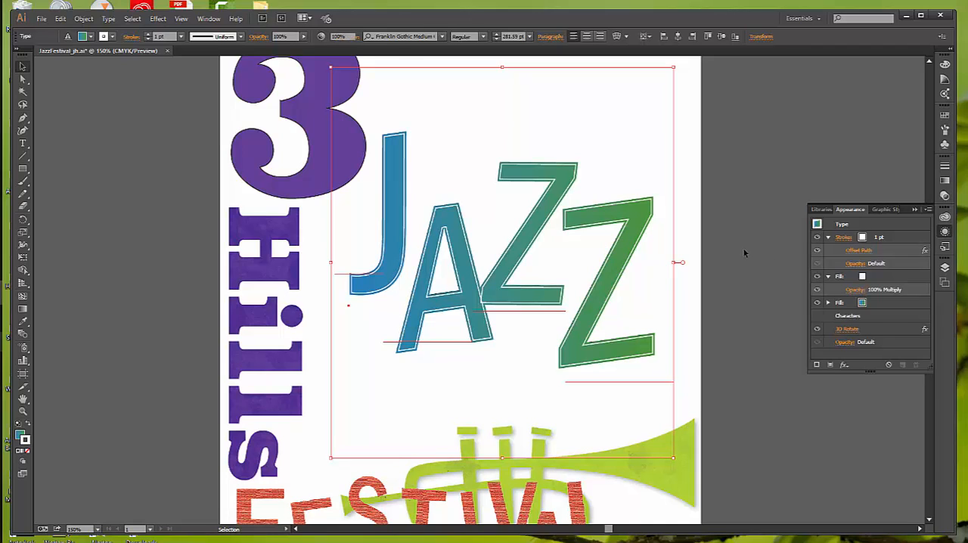
left_click(743, 250)
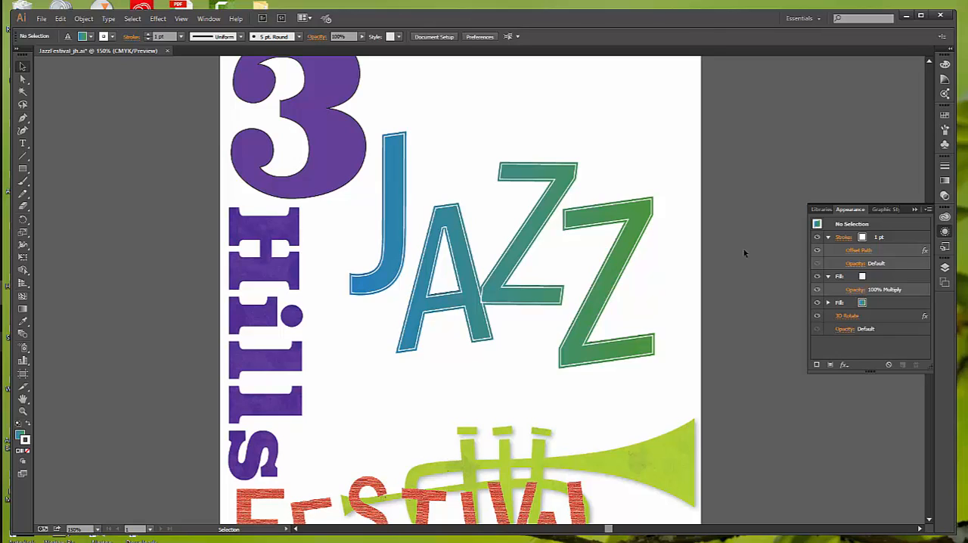
Open the Vonster Pattern Styles graphic style library and place it clear of the middle of the JAZZ text
left_click(211, 19)
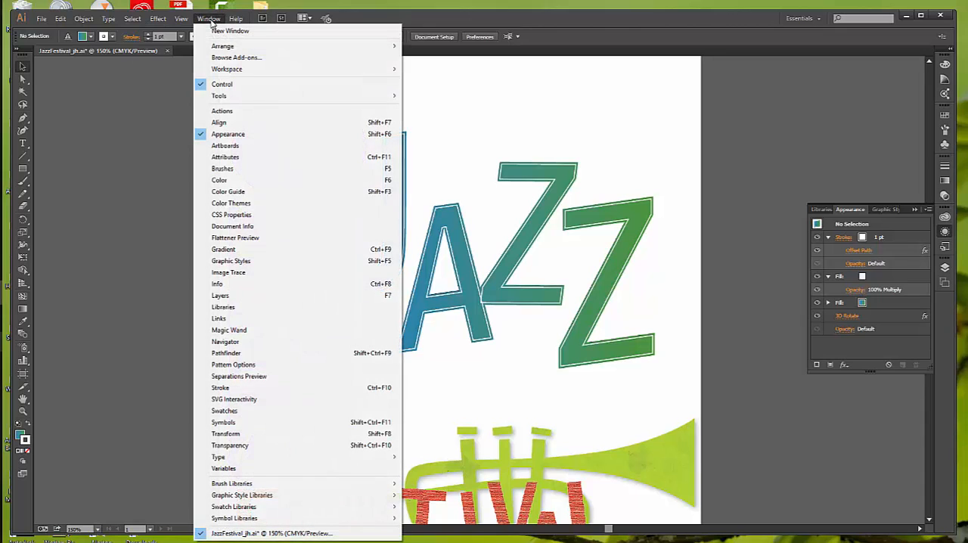
left_click(228, 263)
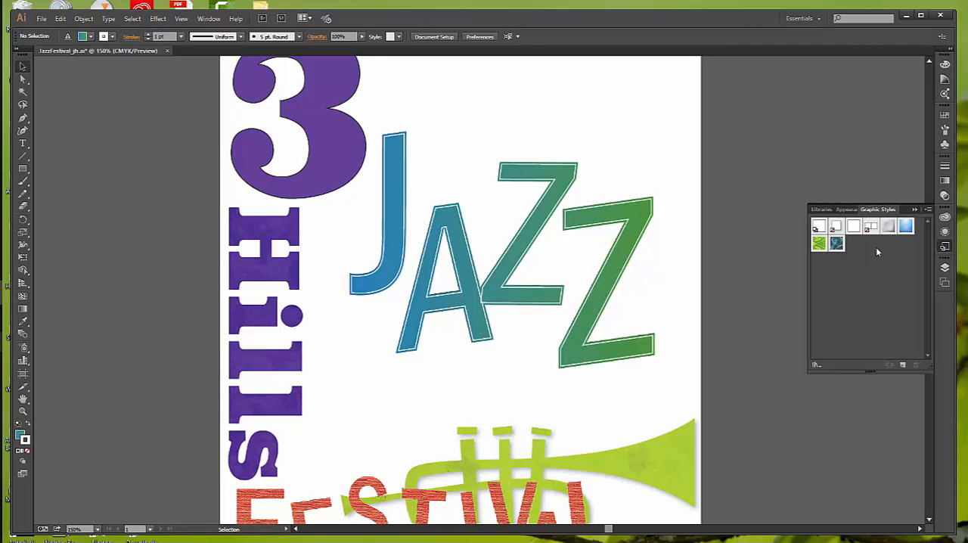
left_click(815, 367)
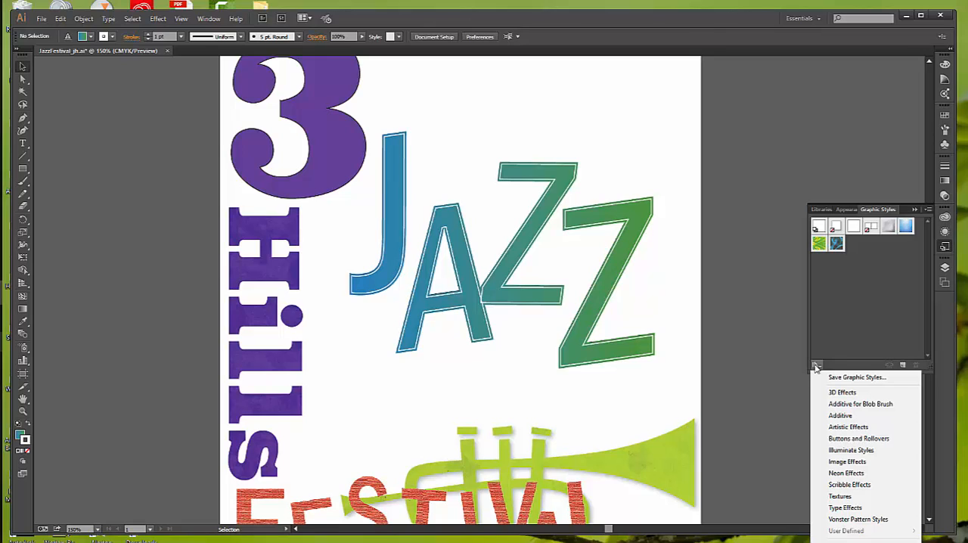
left_click(870, 520)
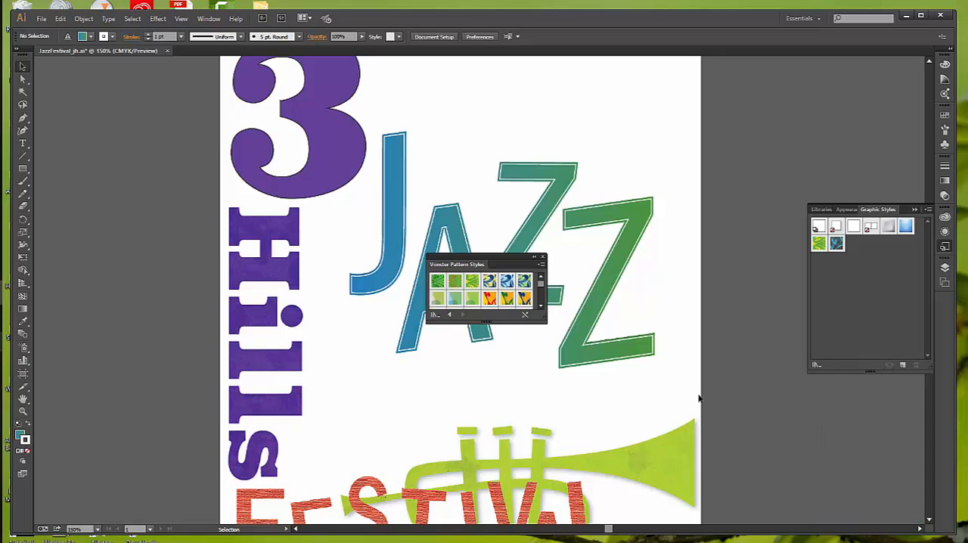
left_click_drag(526, 255, 691, 208)
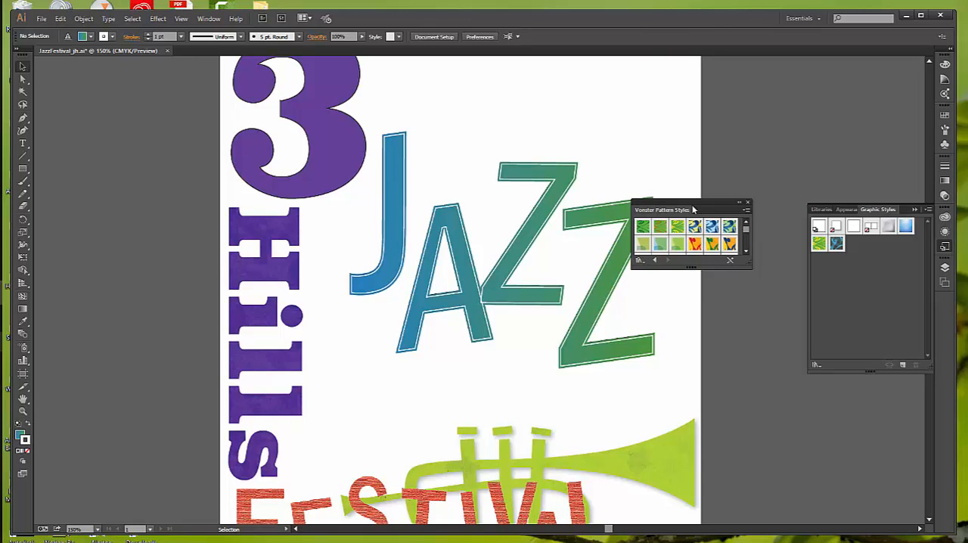
Apply the Alyssa 1 graphic style to the large number 3 and close the pattern styles library
left_click(338, 139)
left_click(319, 184)
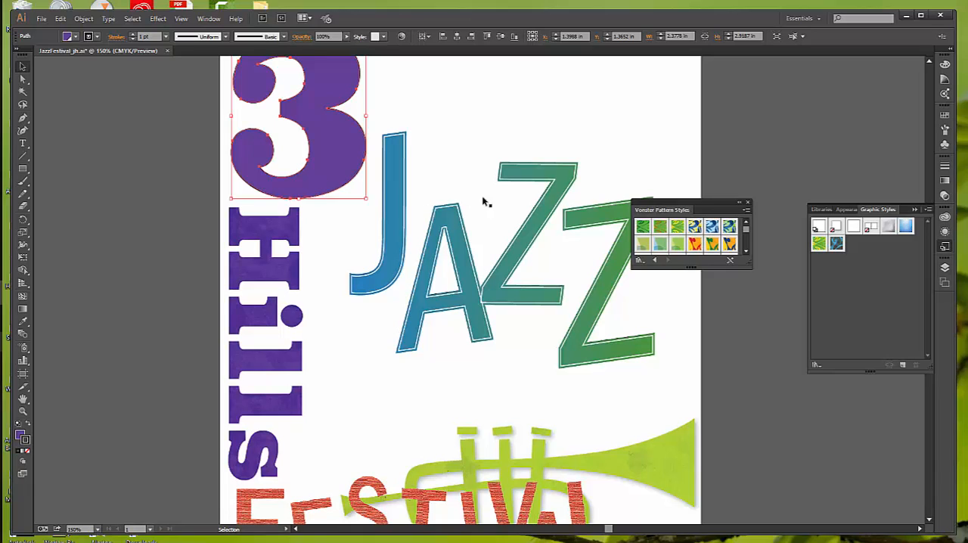
left_click(642, 244)
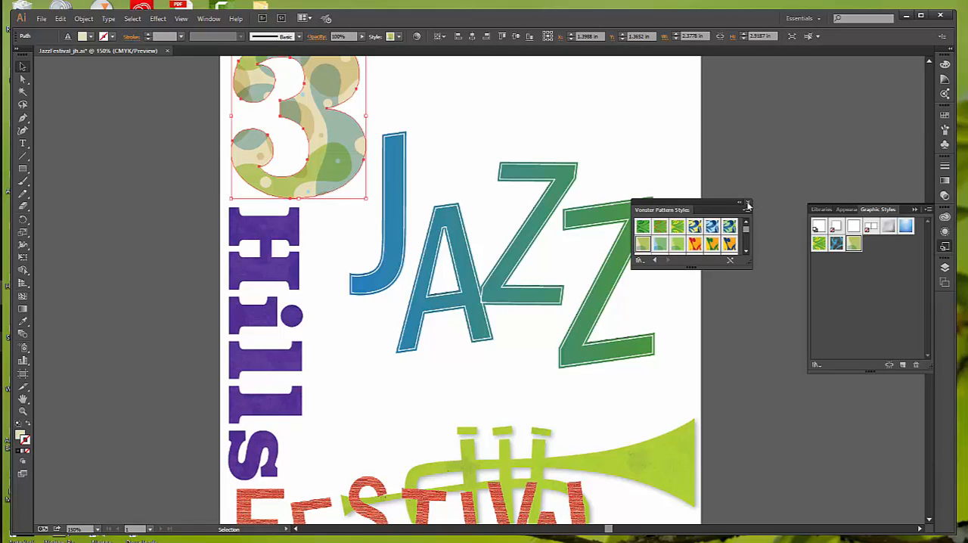
left_click(748, 204)
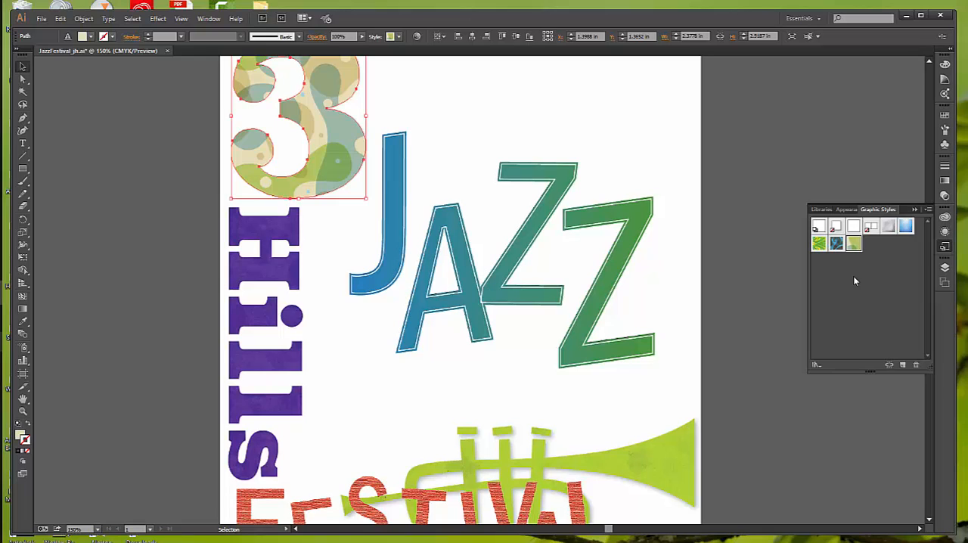
Examine both fills of the styled number 3, including their swatches and the effect of hiding the lower fill
left_click(847, 210)
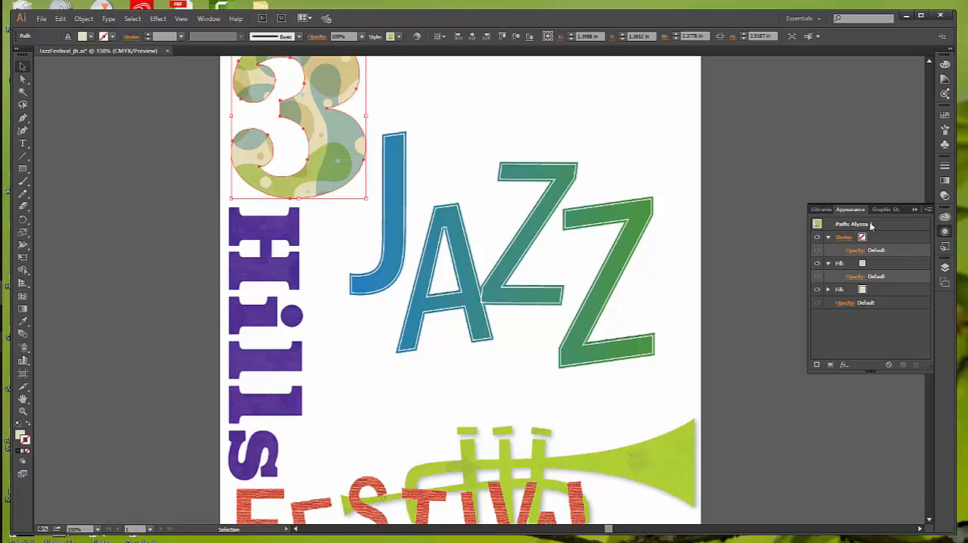
left_click(864, 264)
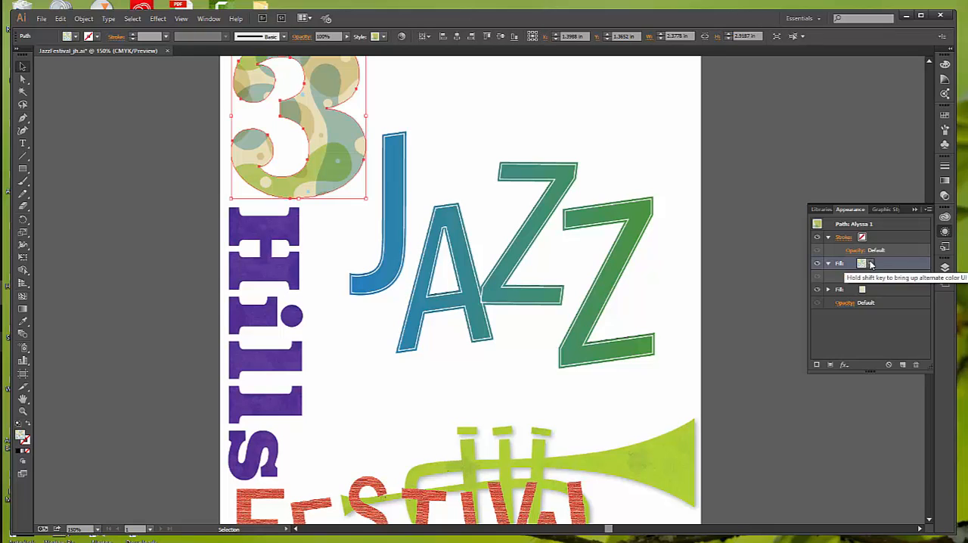
left_click(870, 264)
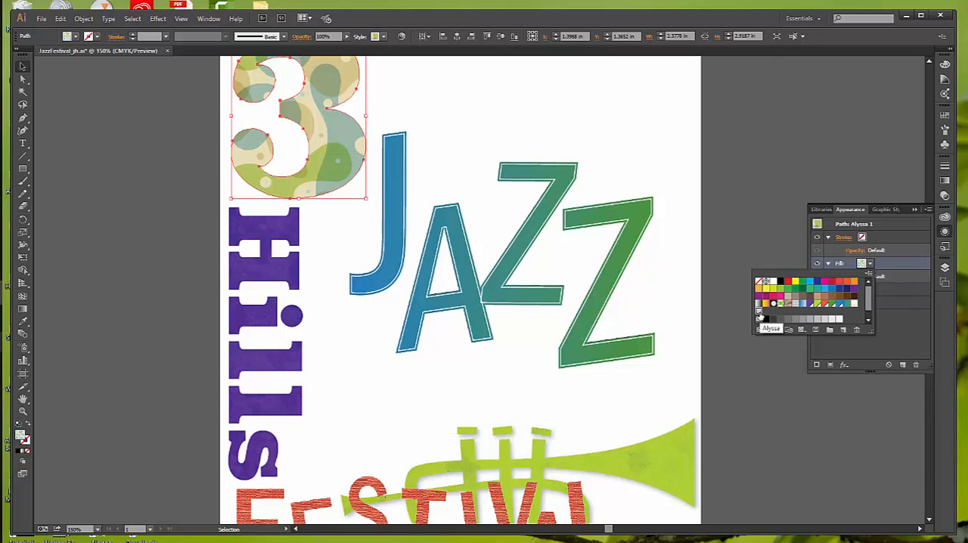
left_click(880, 320)
left_click(863, 292)
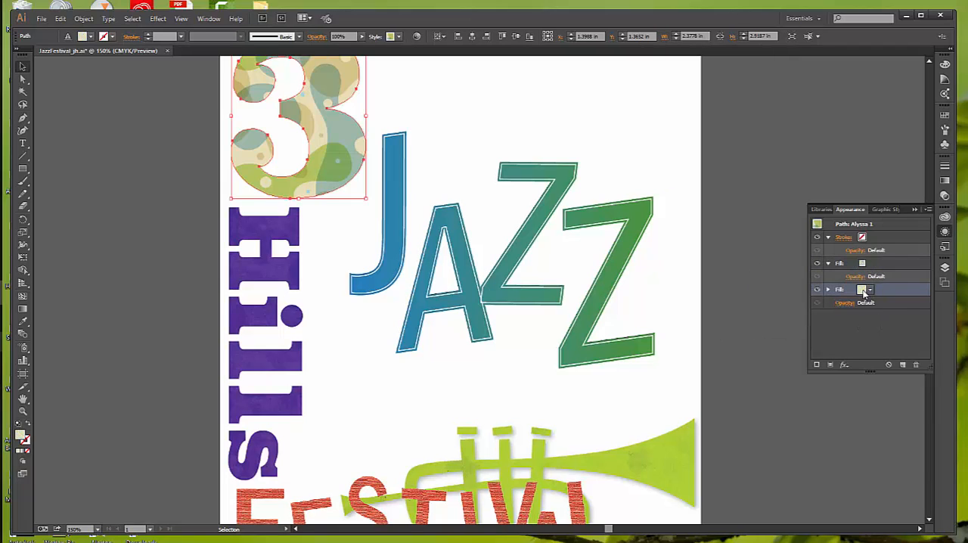
left_click(871, 295)
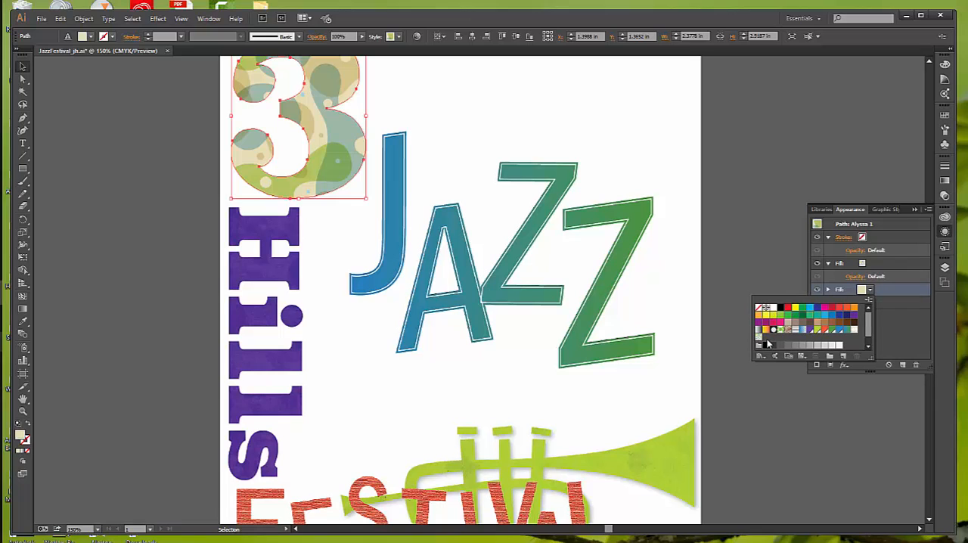
left_click(869, 301)
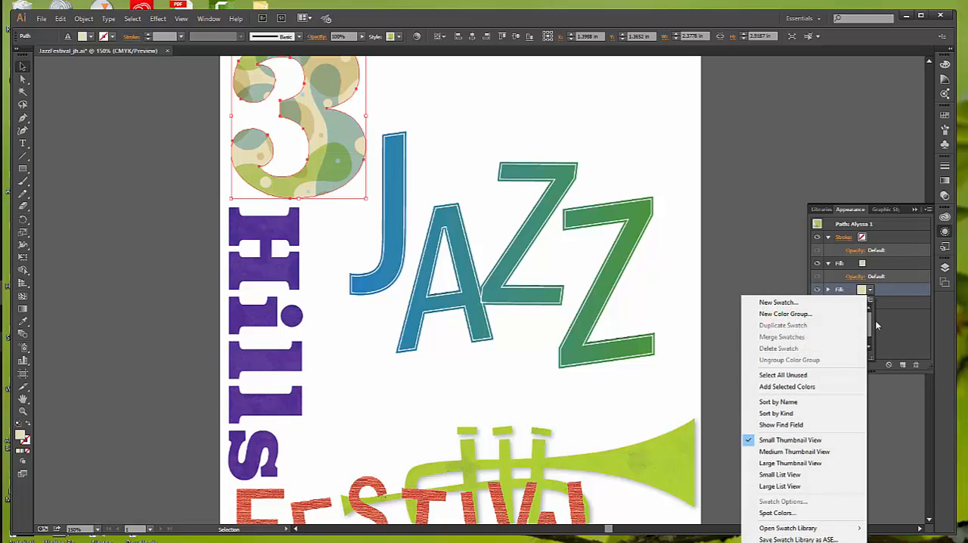
left_click(887, 325)
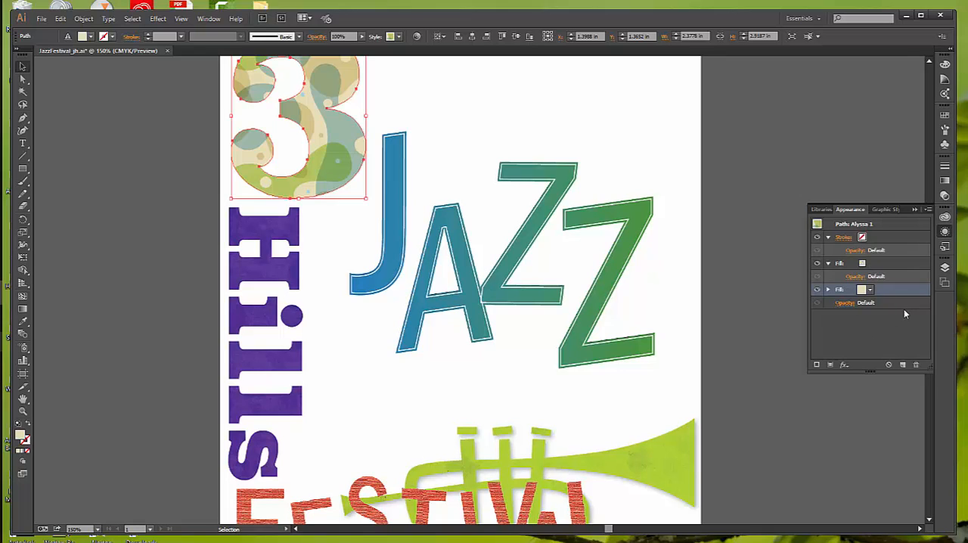
left_click(816, 290)
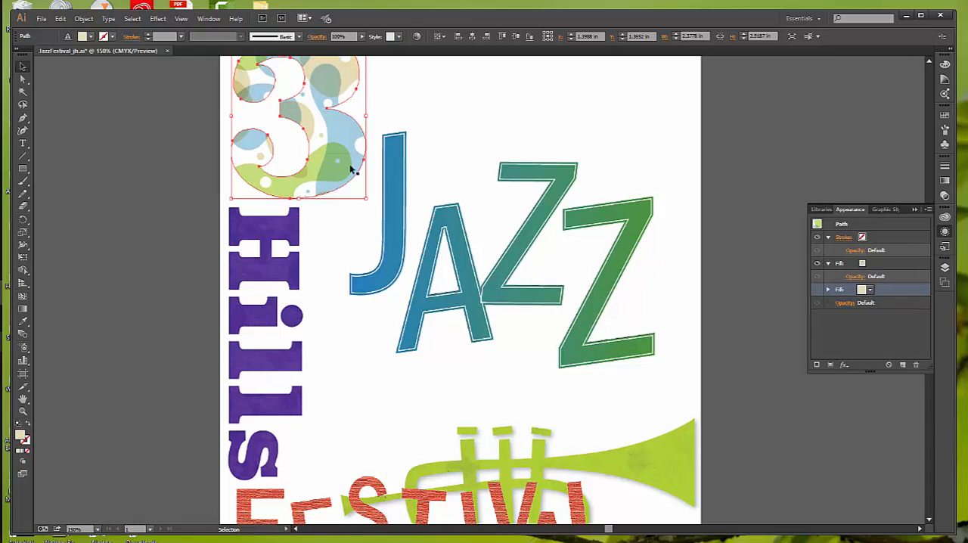
left_click(817, 290)
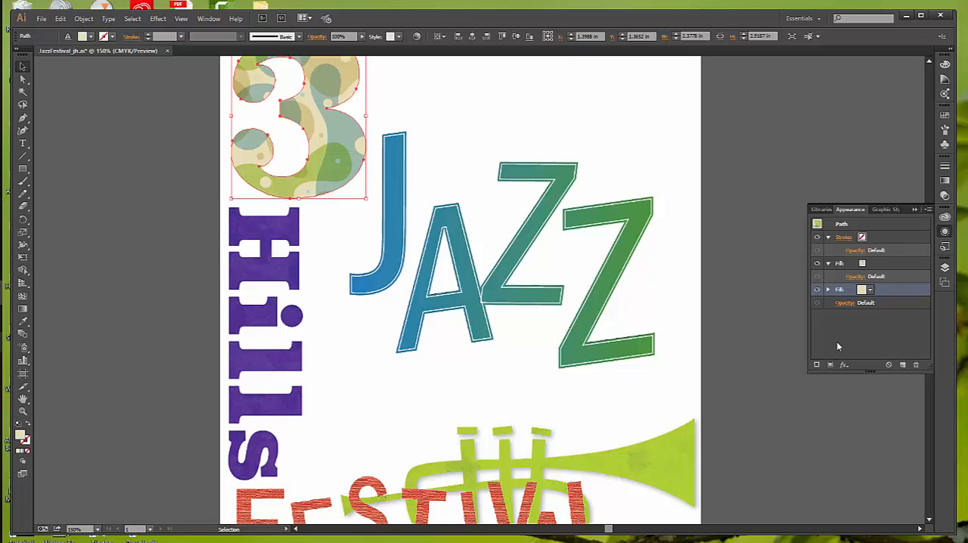
Preview the Alyssa 1 graphic style on the JAZZ text without applying it, and deselect the text
left_click(480, 316)
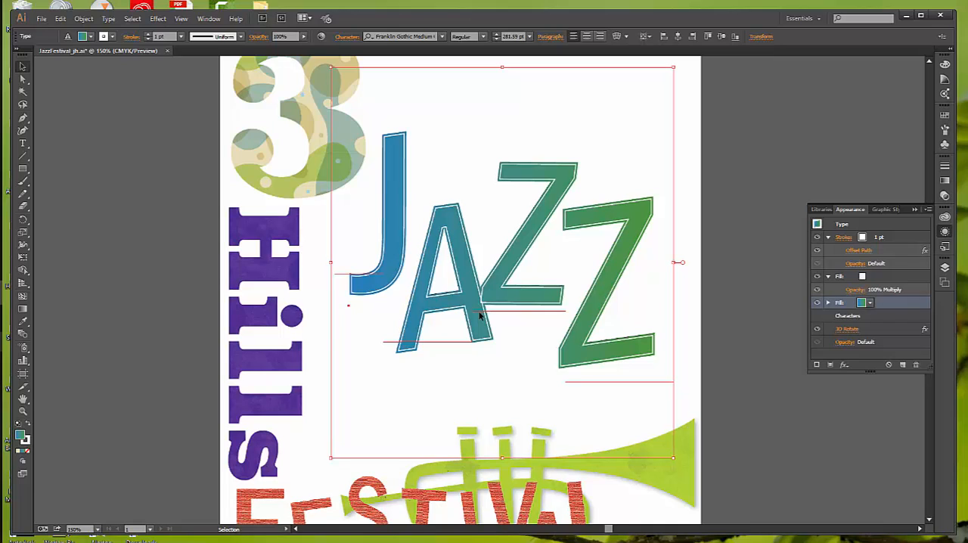
left_click(898, 209)
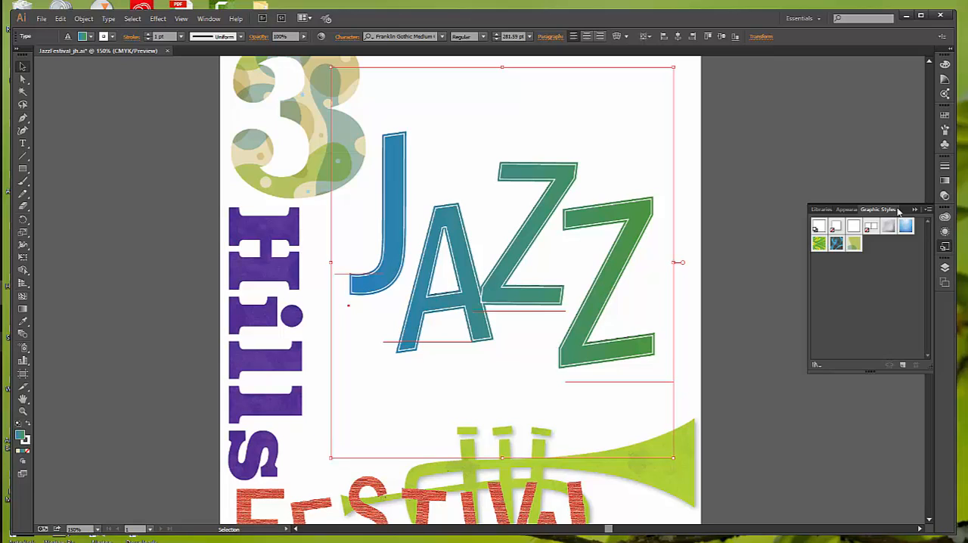
right_click(855, 243)
left_click(764, 322)
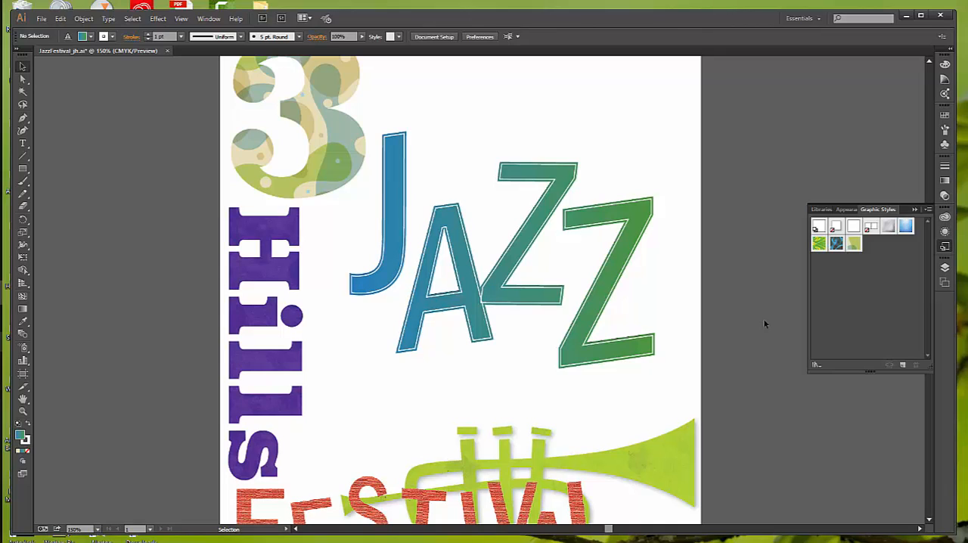
Select the large number 3 and add a third fill to its appearance
left_click(345, 163)
left_click(321, 177)
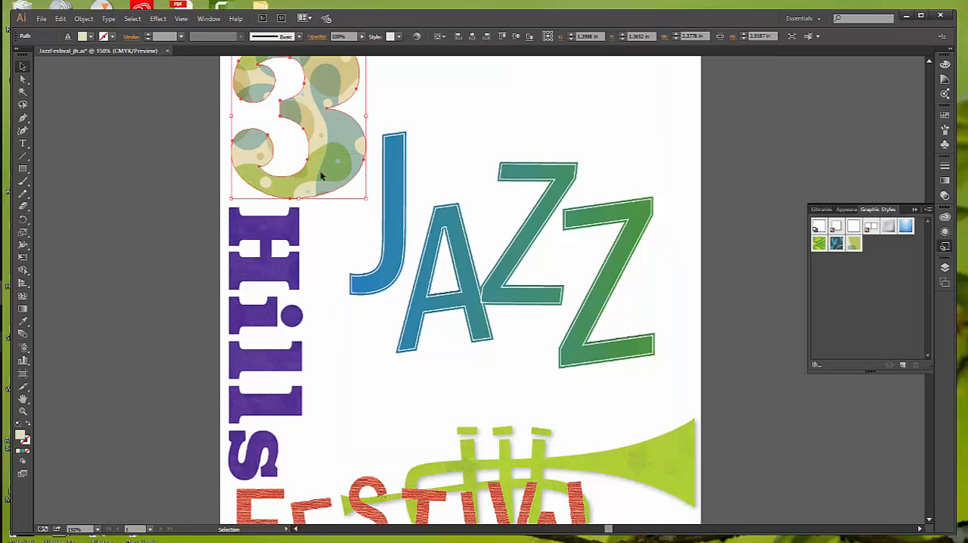
left_click(849, 211)
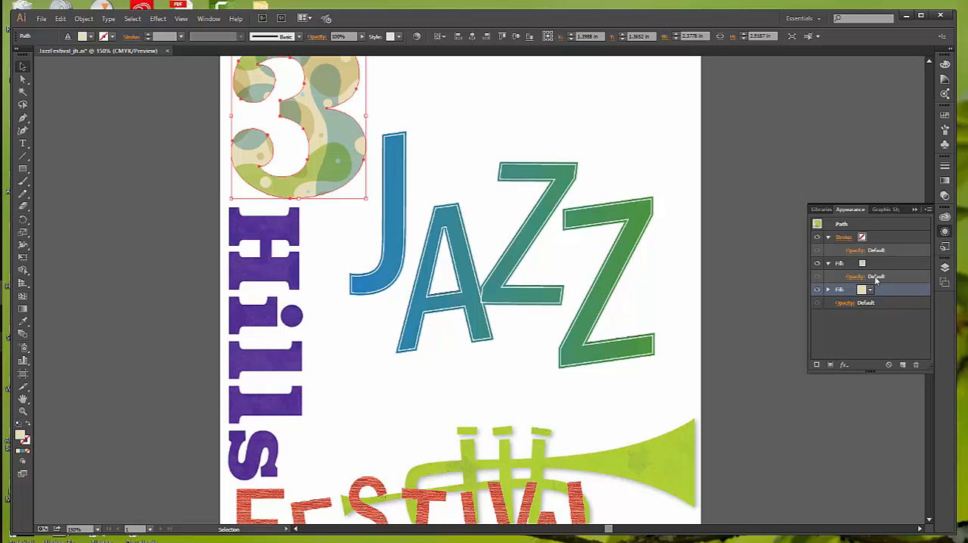
left_click(830, 364)
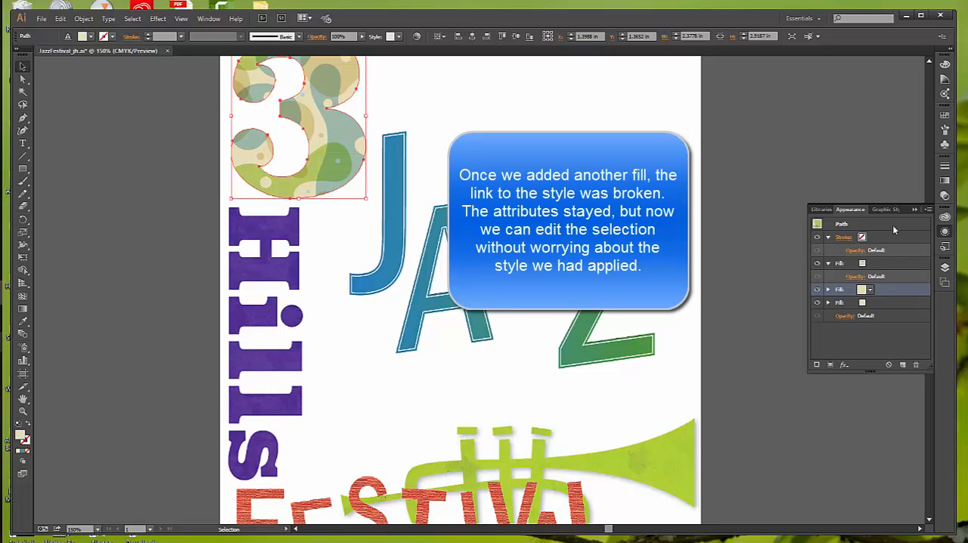
Set the uppermost fill of the number 3 to the Lines pattern swatch
left_click(863, 264)
left_click(863, 264)
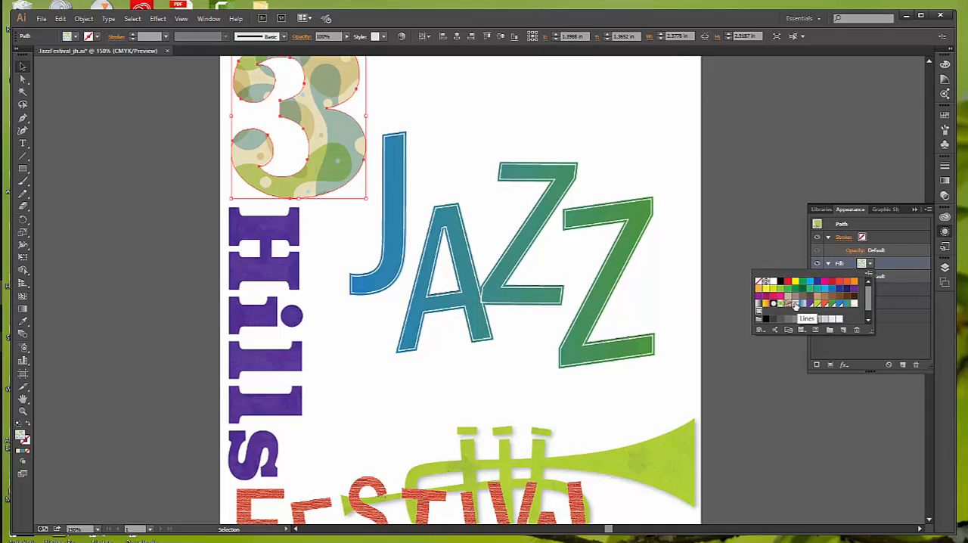
left_click(796, 305)
left_click(862, 350)
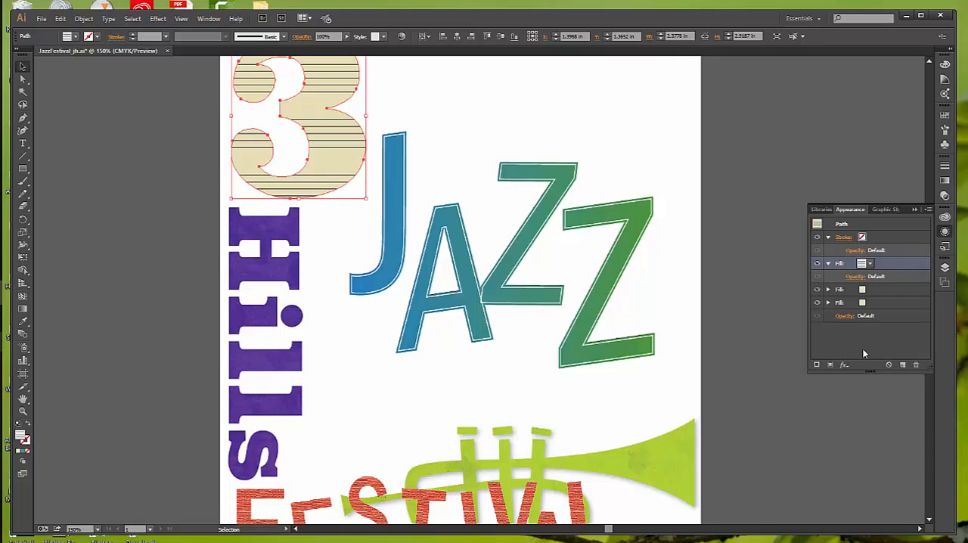
Set the middle fill of the number 3 to the light, aged-paper texture pattern swatch
left_click(862, 290)
left_click(870, 291)
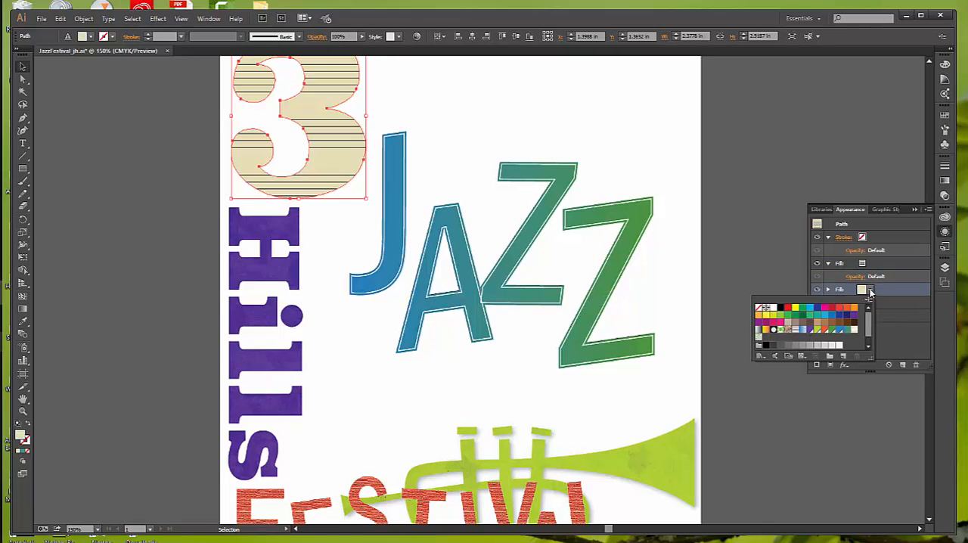
left_click(871, 291)
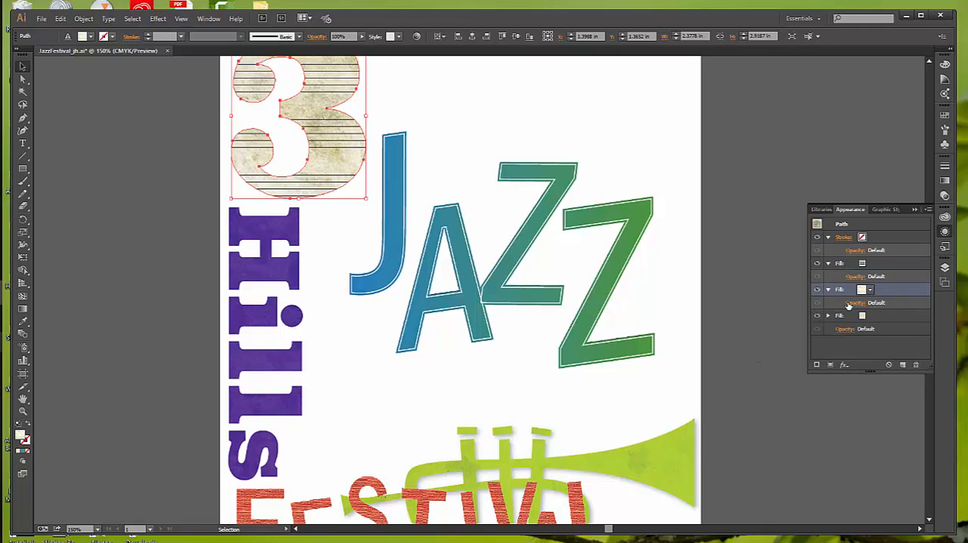
Set the blending mode of the number 3's middle texture fill to Luminosity
left_click(855, 303)
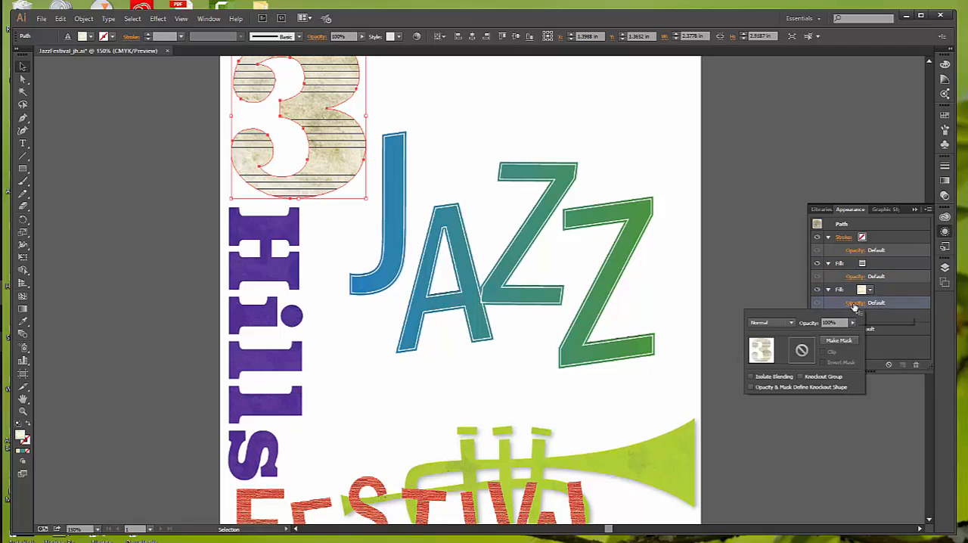
left_click(791, 324)
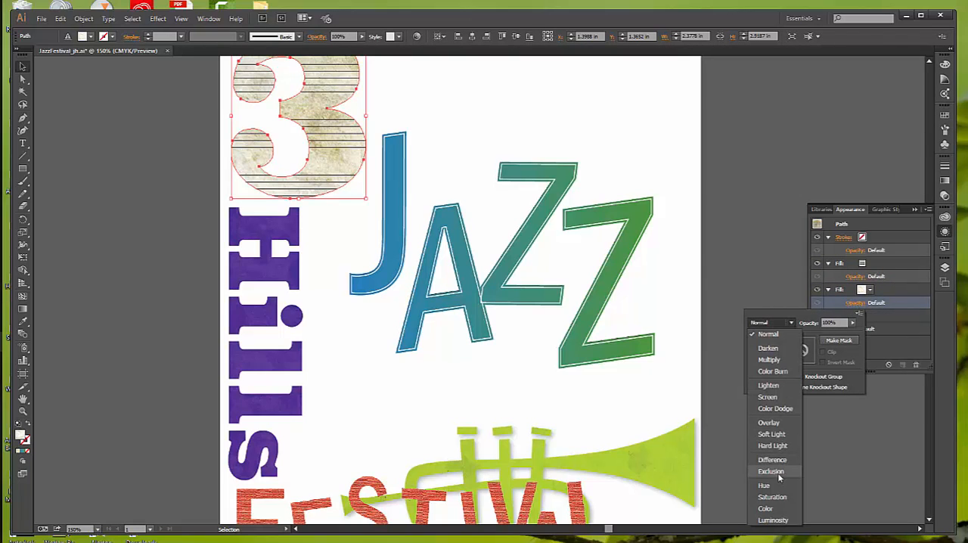
left_click(787, 521)
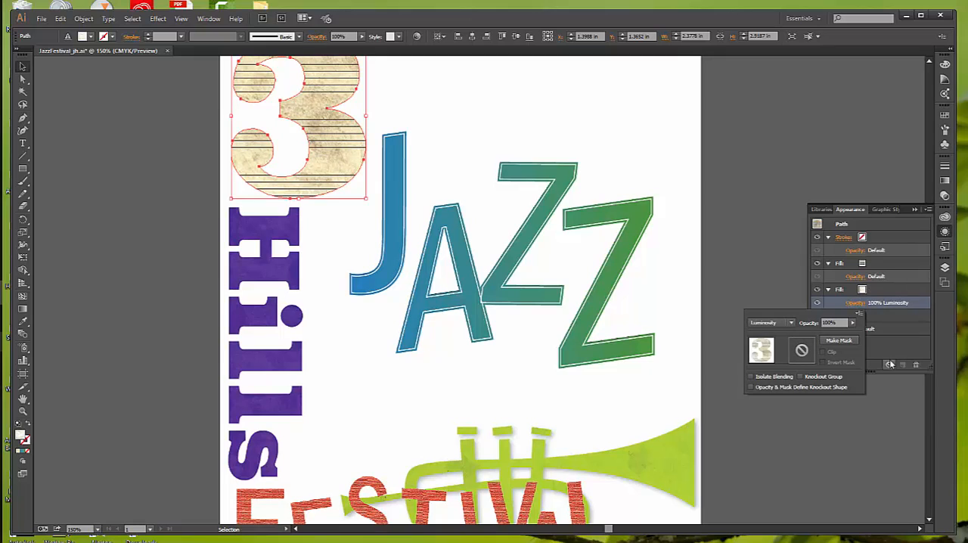
left_click(869, 400)
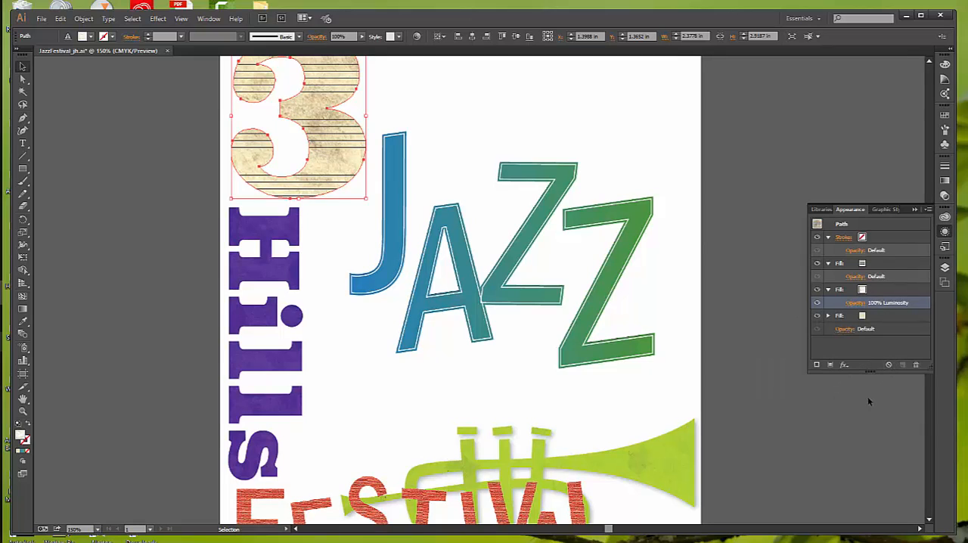
Set the lowest fill of the number 3 to the red-orange swatch
left_click(864, 317)
left_click(872, 318)
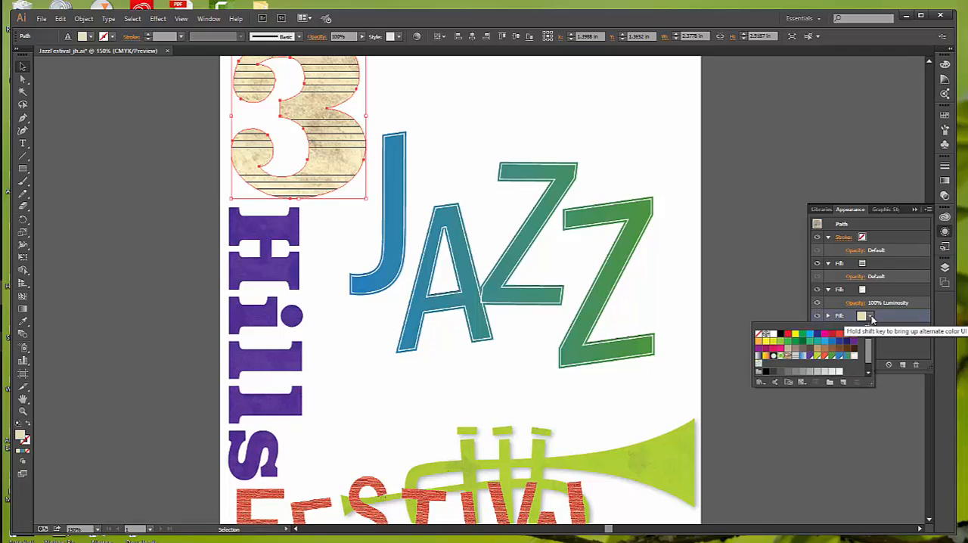
left_click(823, 357)
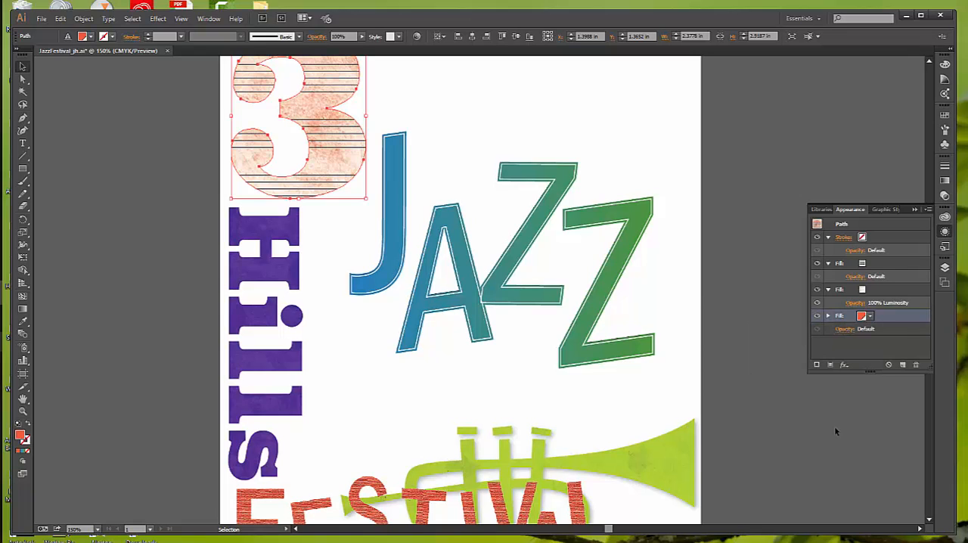